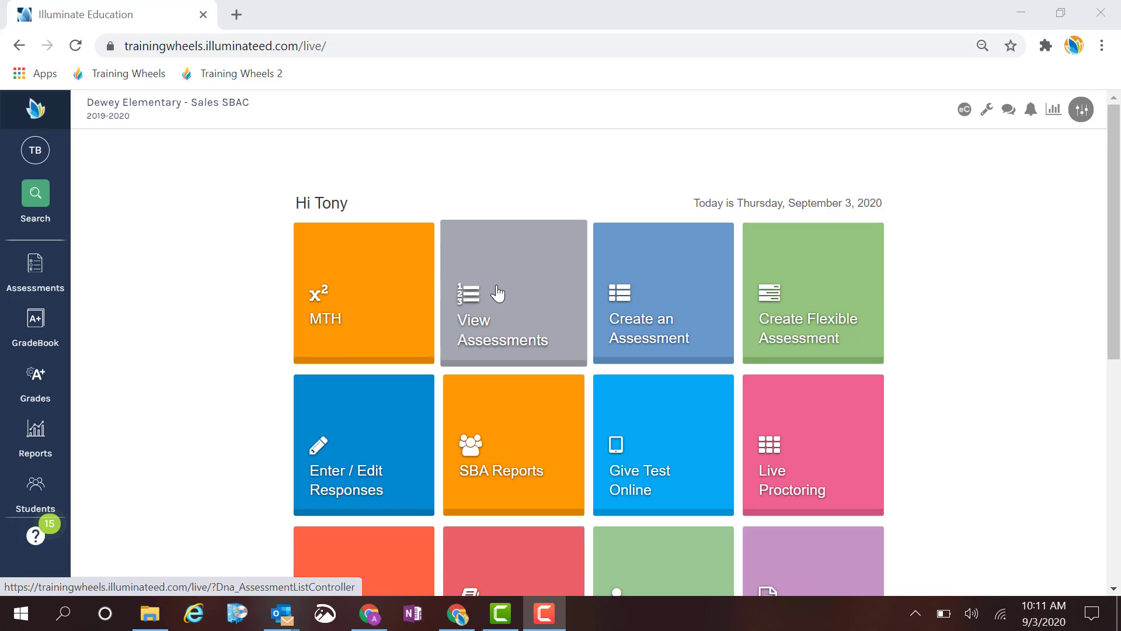
Open the MTH assessments, administer MTH1OCT2019, and start a new administration for testing in the portal.
click(362, 283)
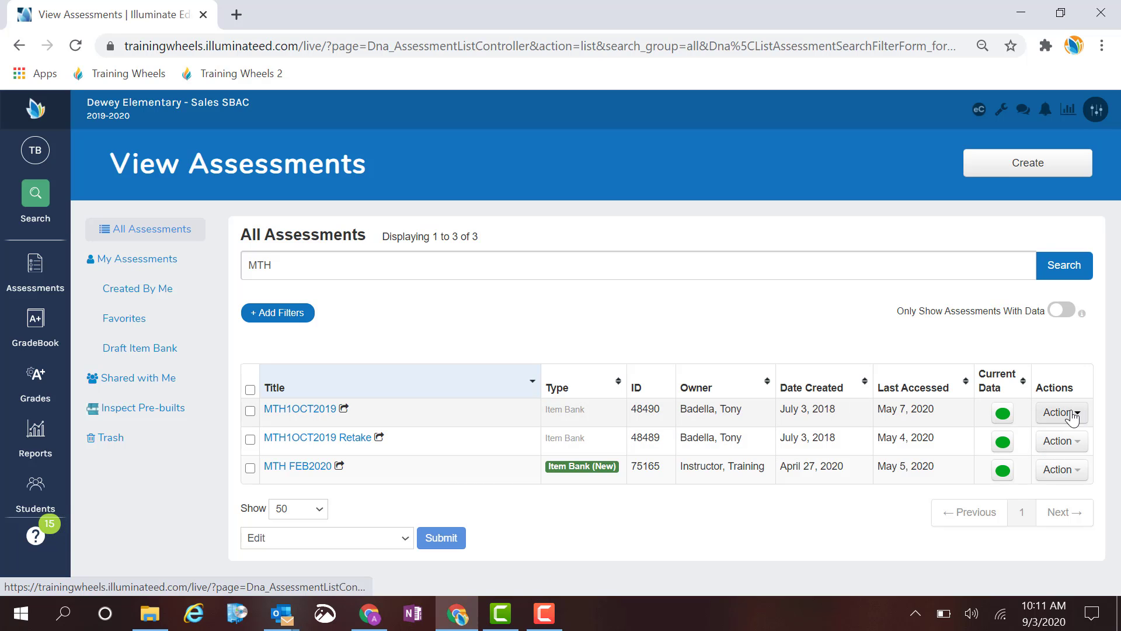
click(1073, 414)
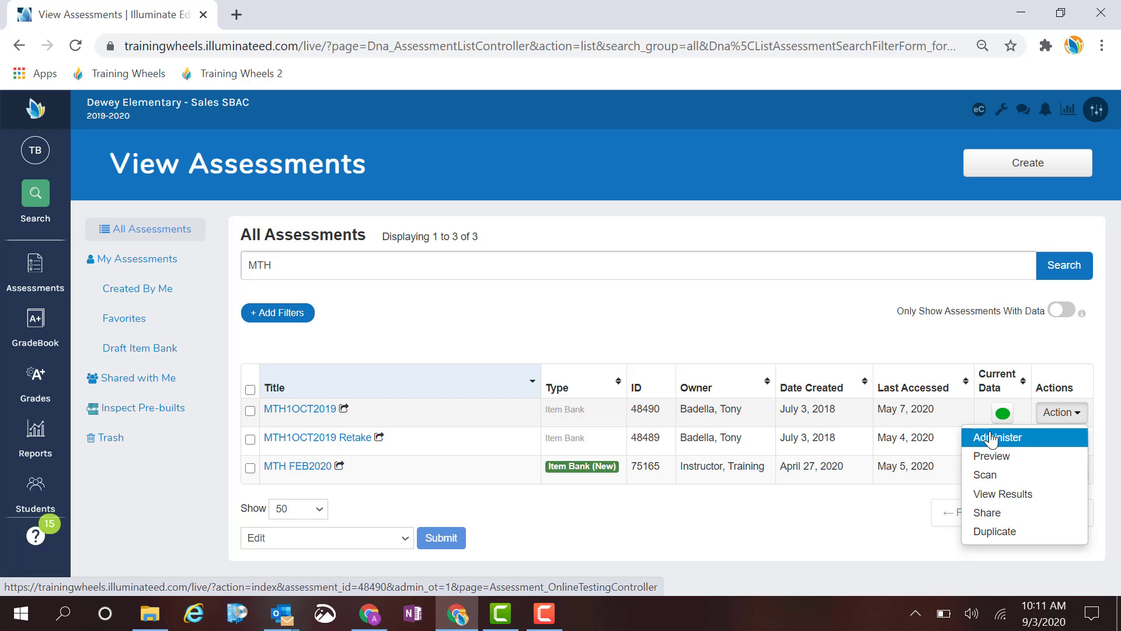
click(991, 438)
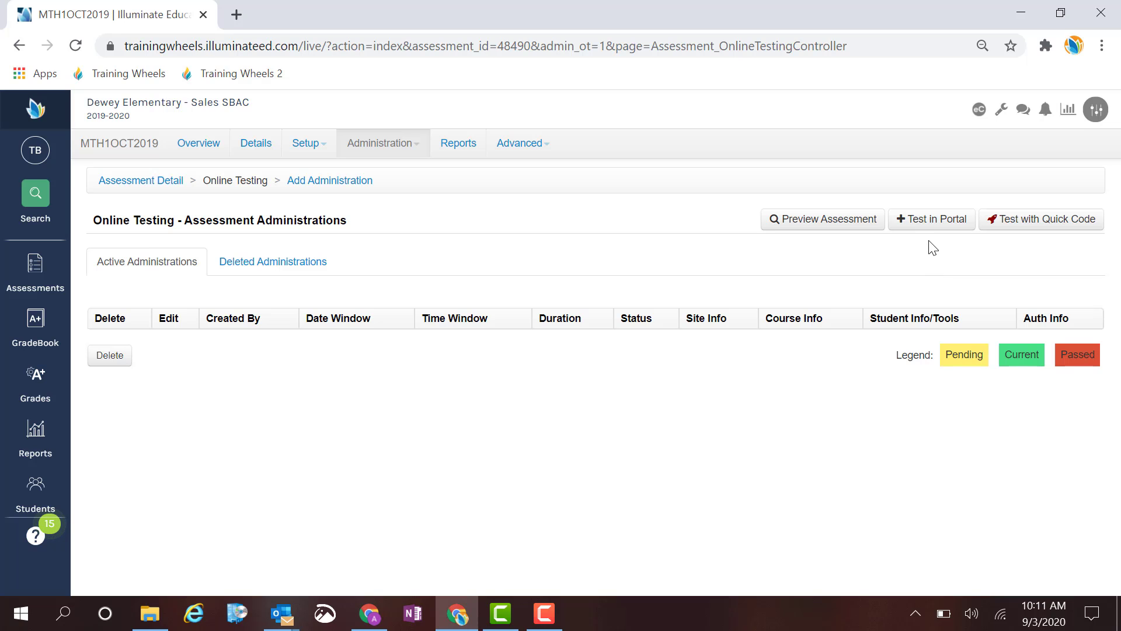
click(930, 224)
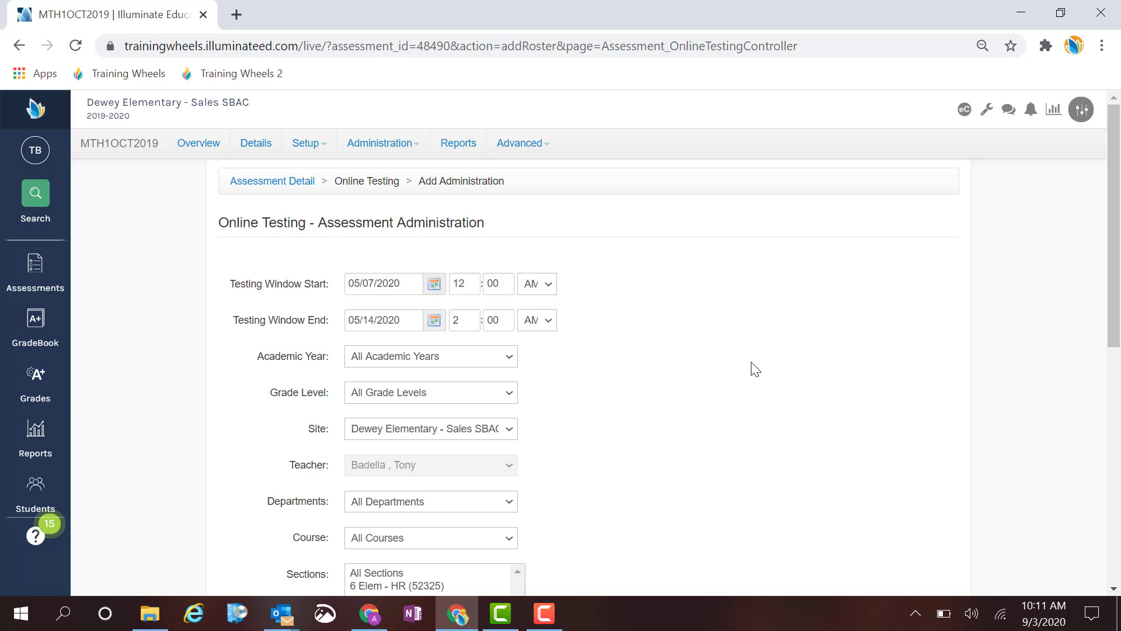
Select a continuous range of five students in the administration's Students list.
scroll(752, 368, down, 1)
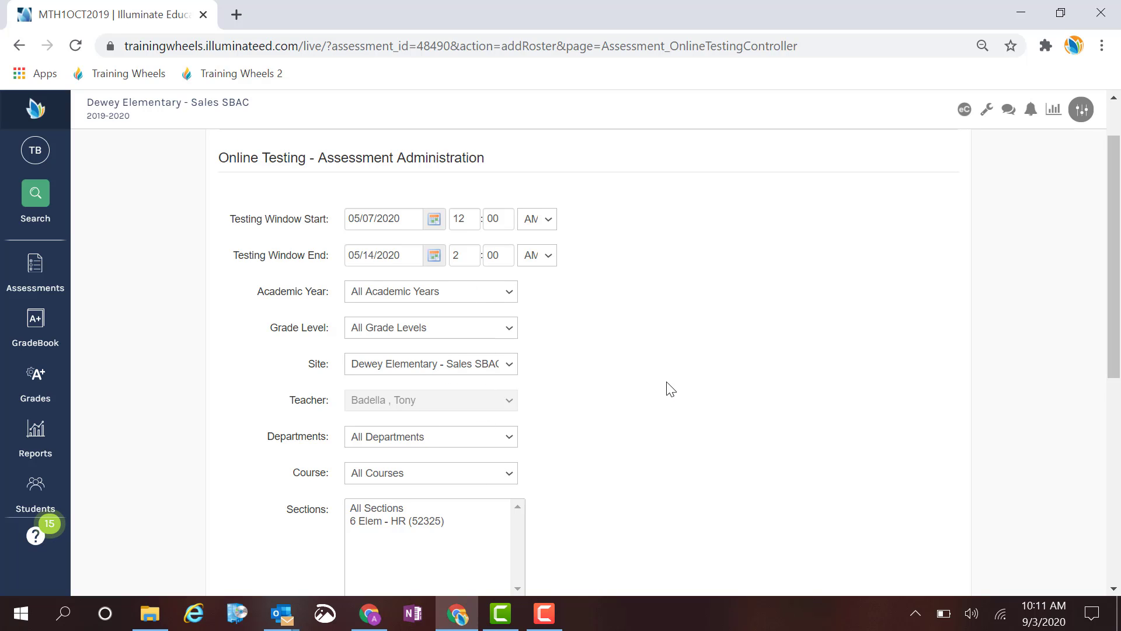
scroll(670, 389, down, 1)
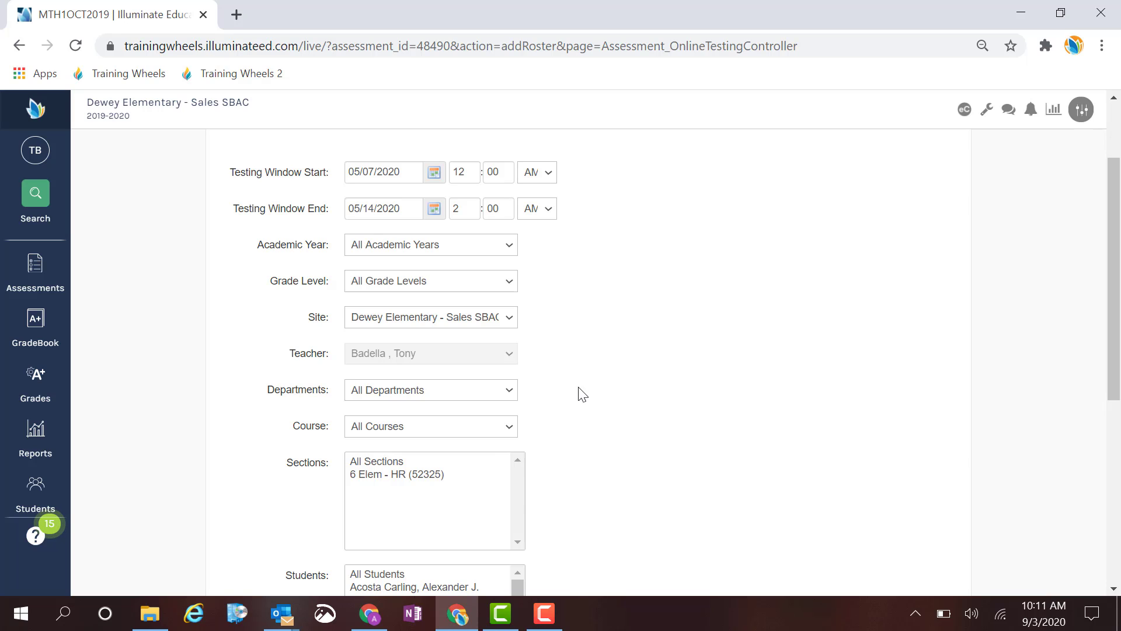
scroll(636, 467, down, 2)
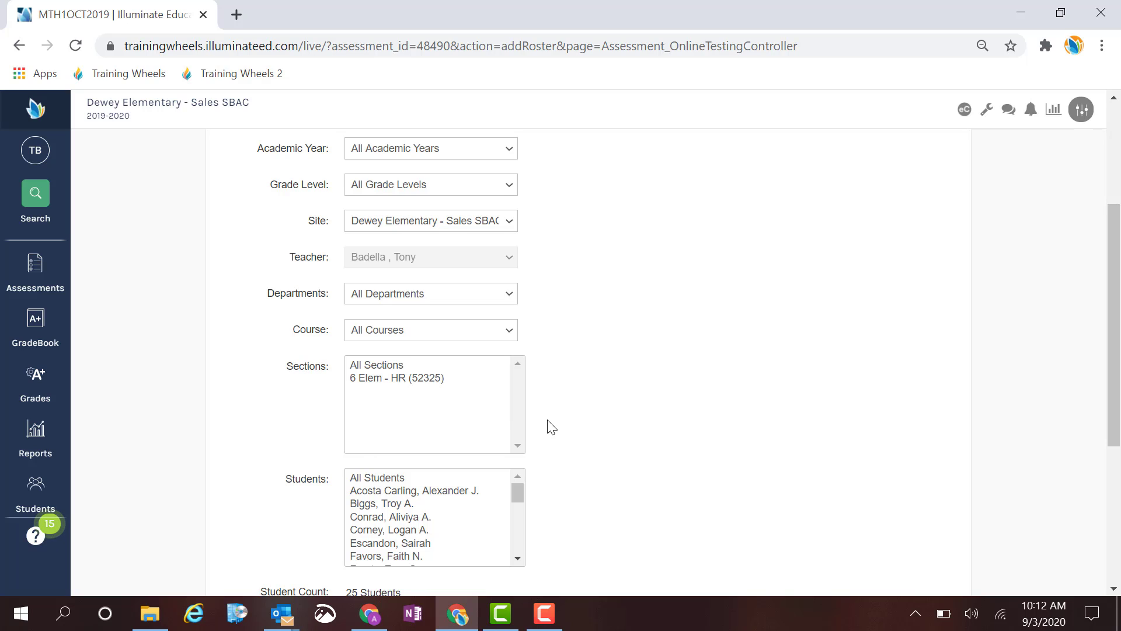
scroll(573, 428, down, 1)
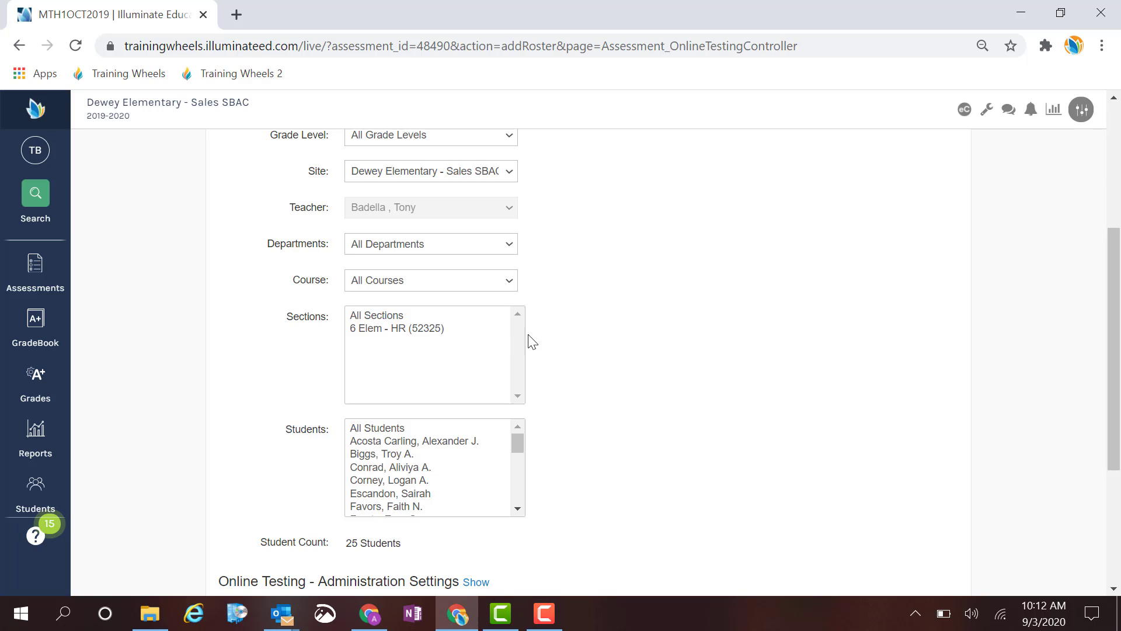
scroll(628, 385, down, 2)
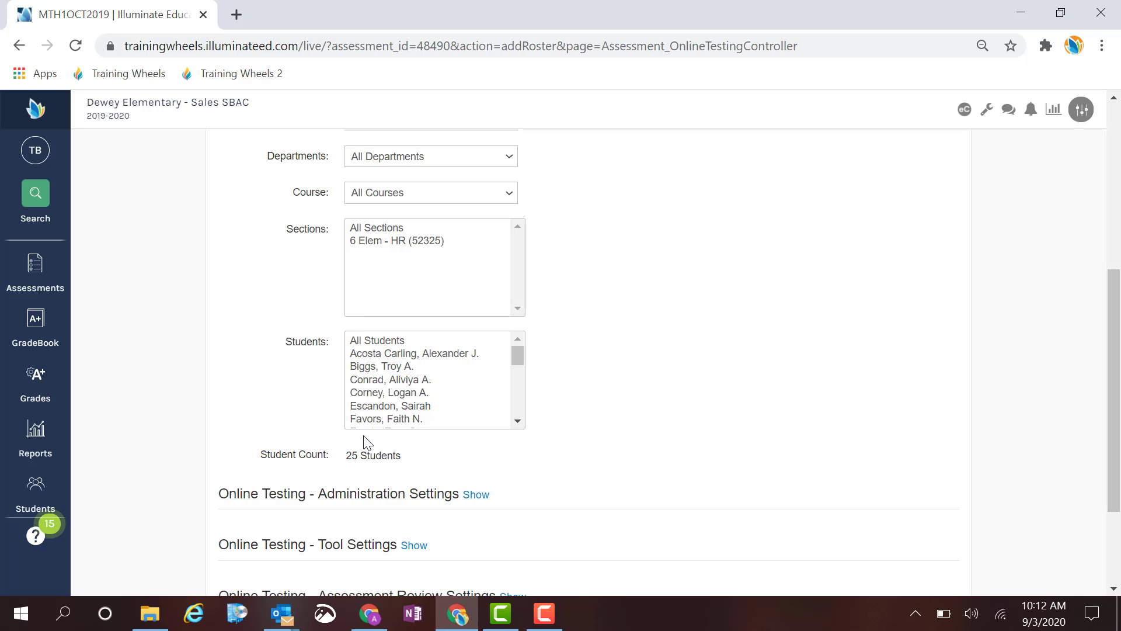
scroll(480, 402, down, 1)
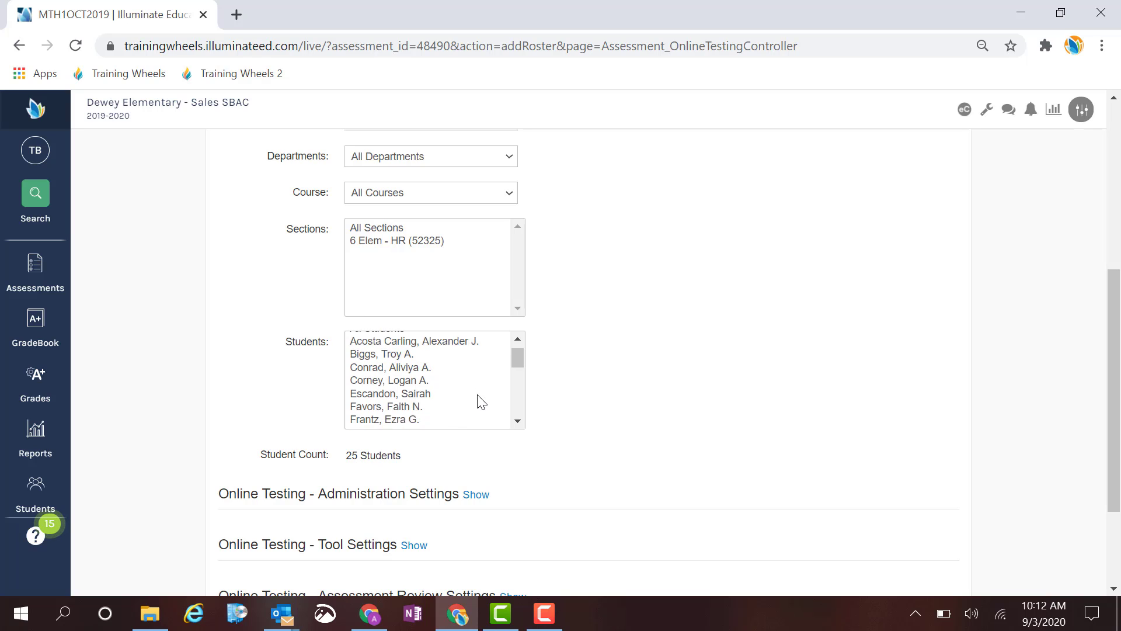
scroll(480, 401, down, 2)
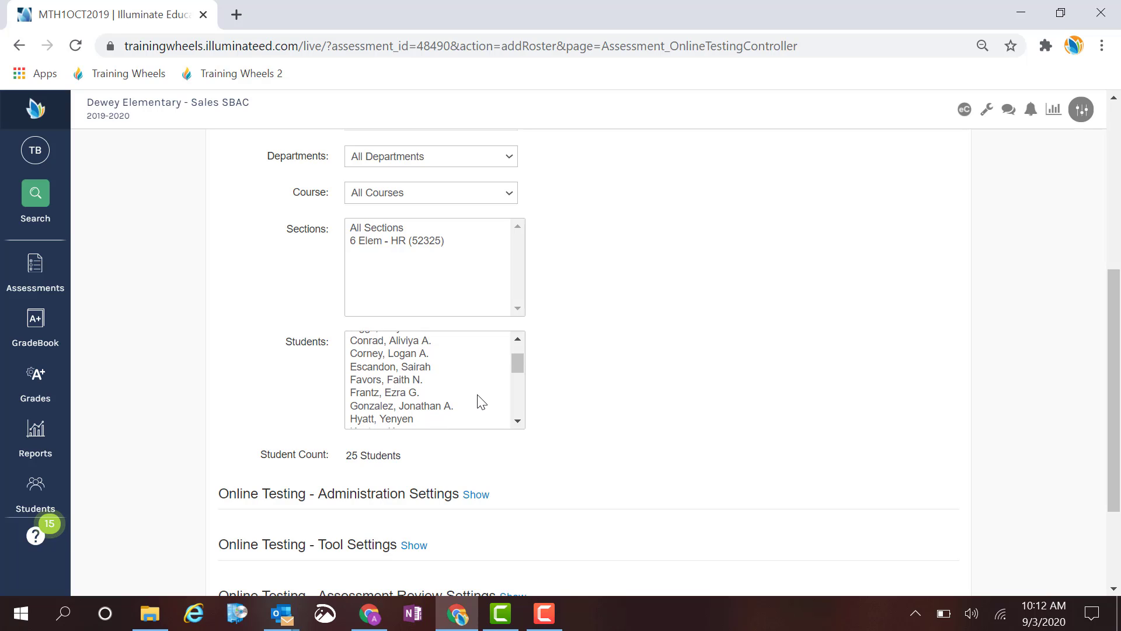
click(381, 354)
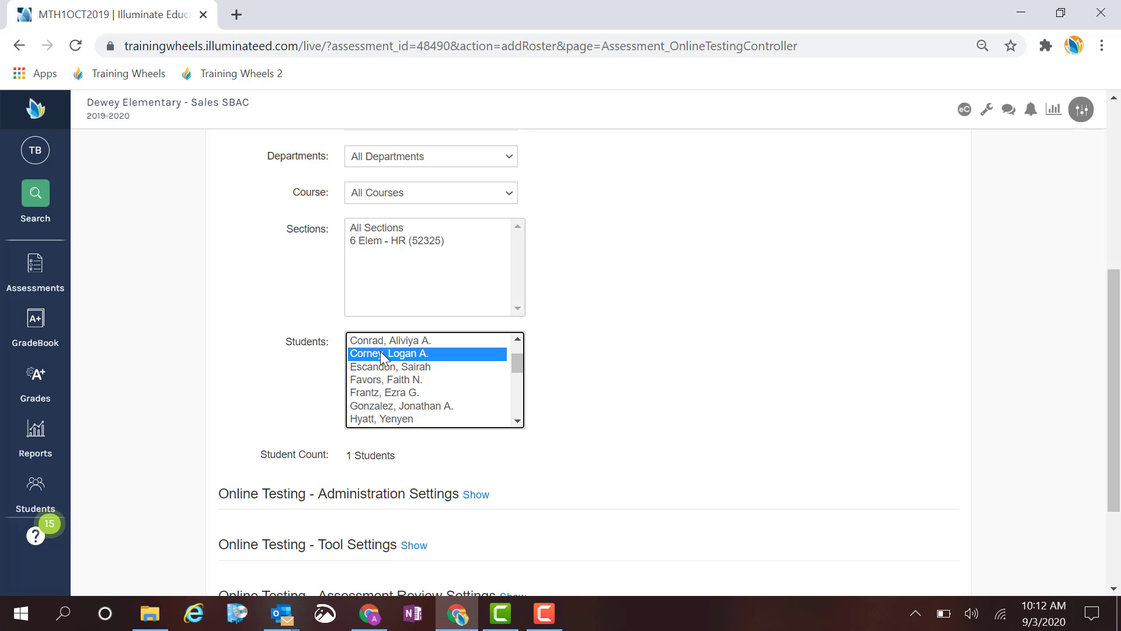
shift+click(381, 407)
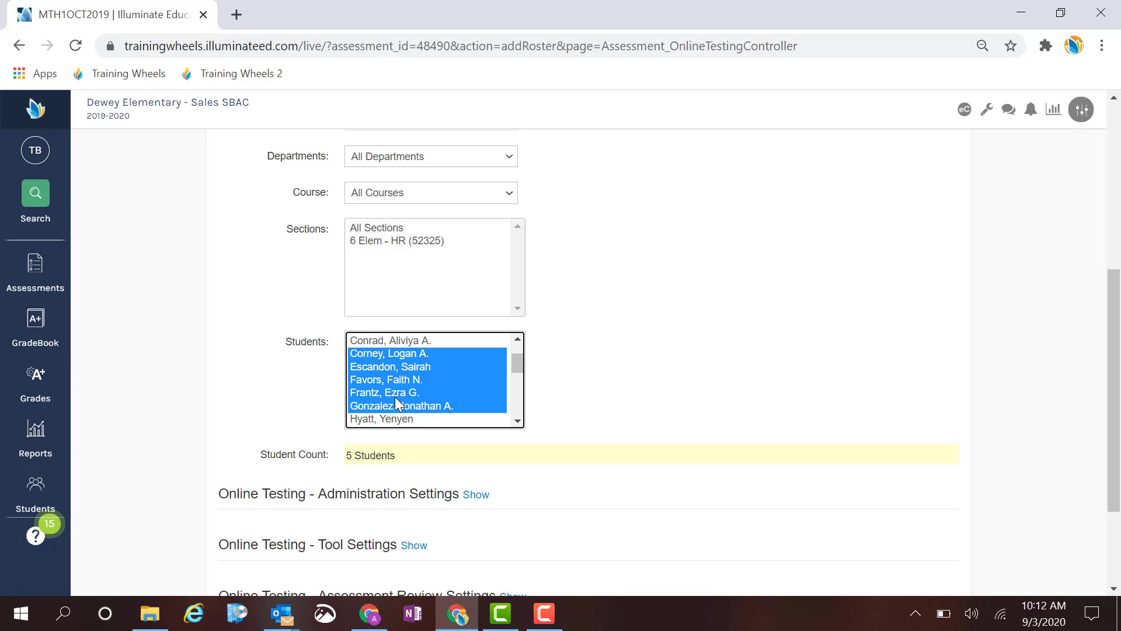
Replace the range with seven individually picked students from the Students list.
click(411, 341)
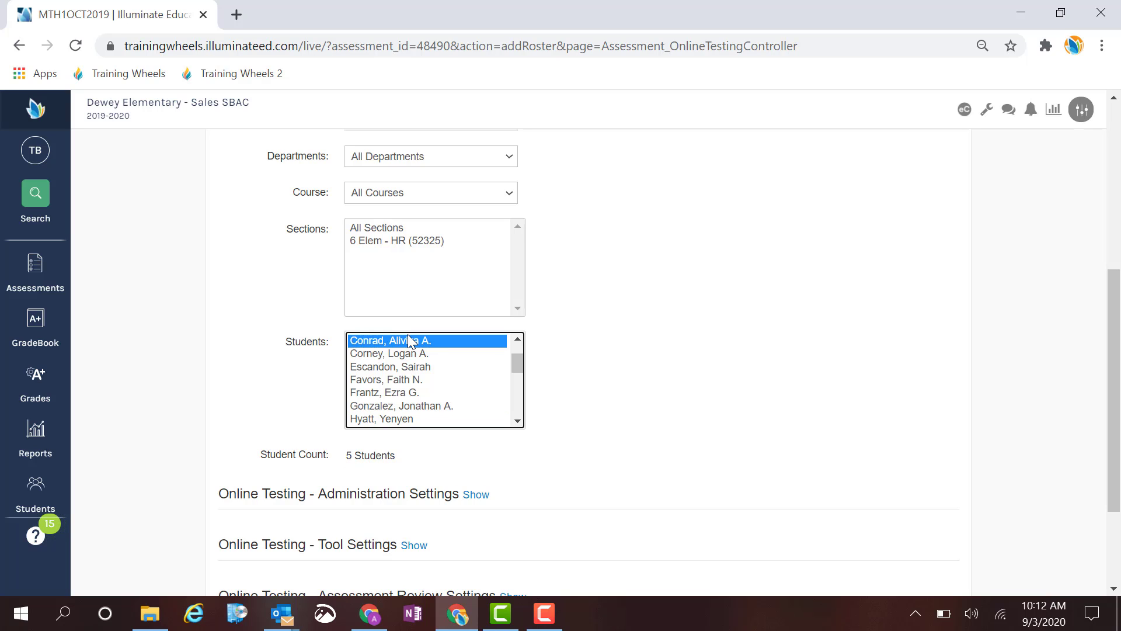
ctrl+click(403, 366)
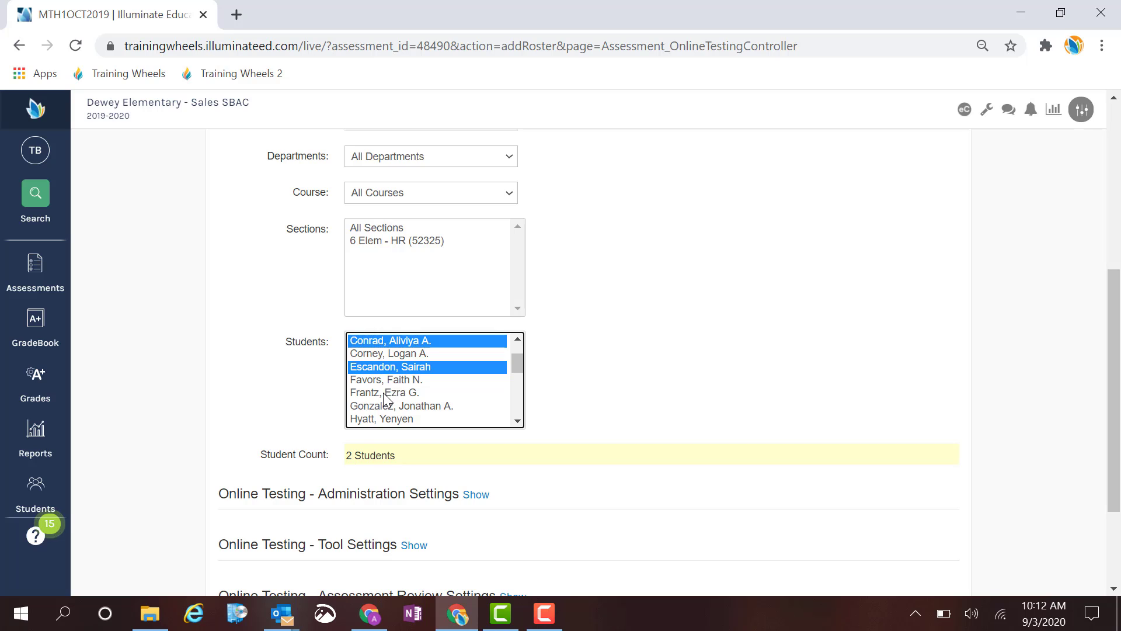
ctrl+click(391, 393)
scroll(402, 404, down, 1)
ctrl+click(396, 400)
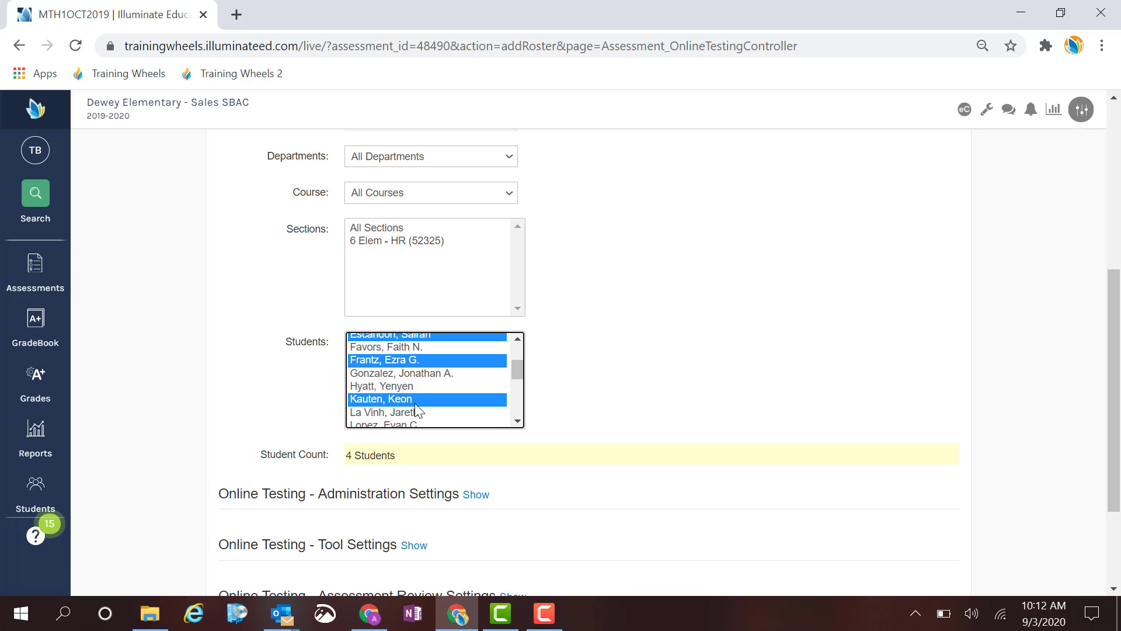
scroll(415, 408, down, 1)
ctrl+click(395, 382)
scroll(397, 404, down, 1)
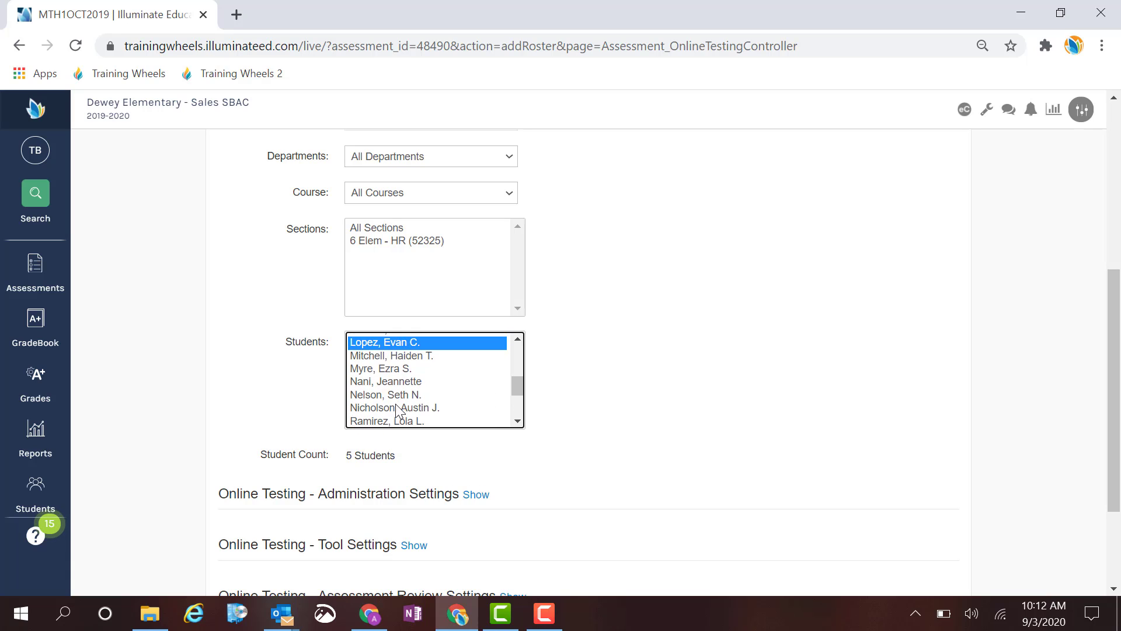
ctrl+click(395, 396)
ctrl+click(388, 382)
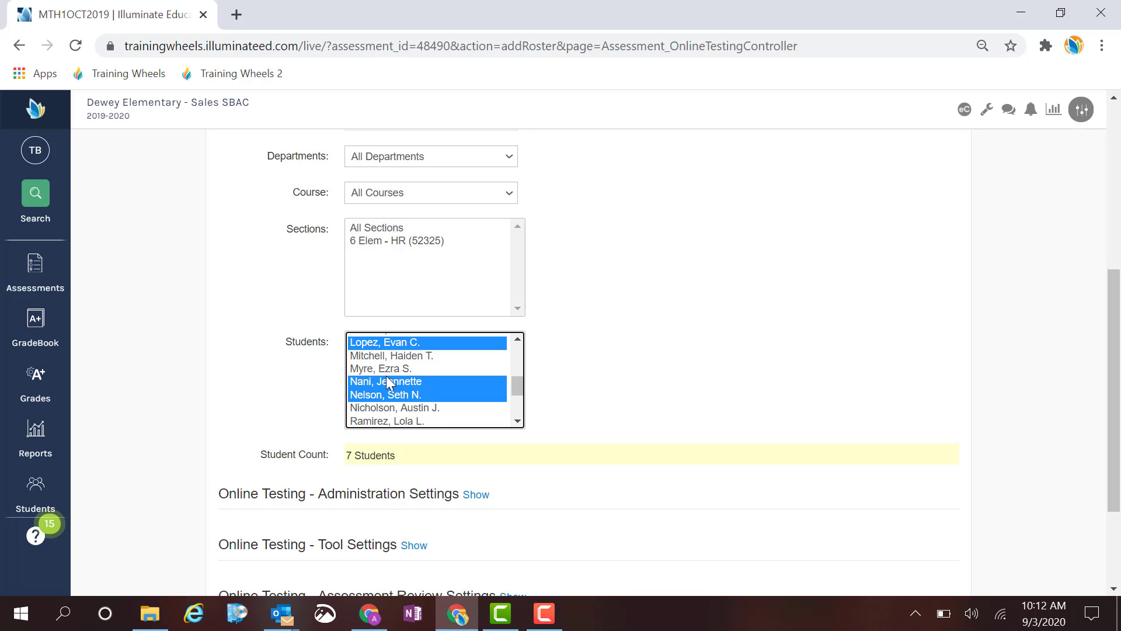
Assign the administration to All Students instead of the individually picked students.
click(559, 386)
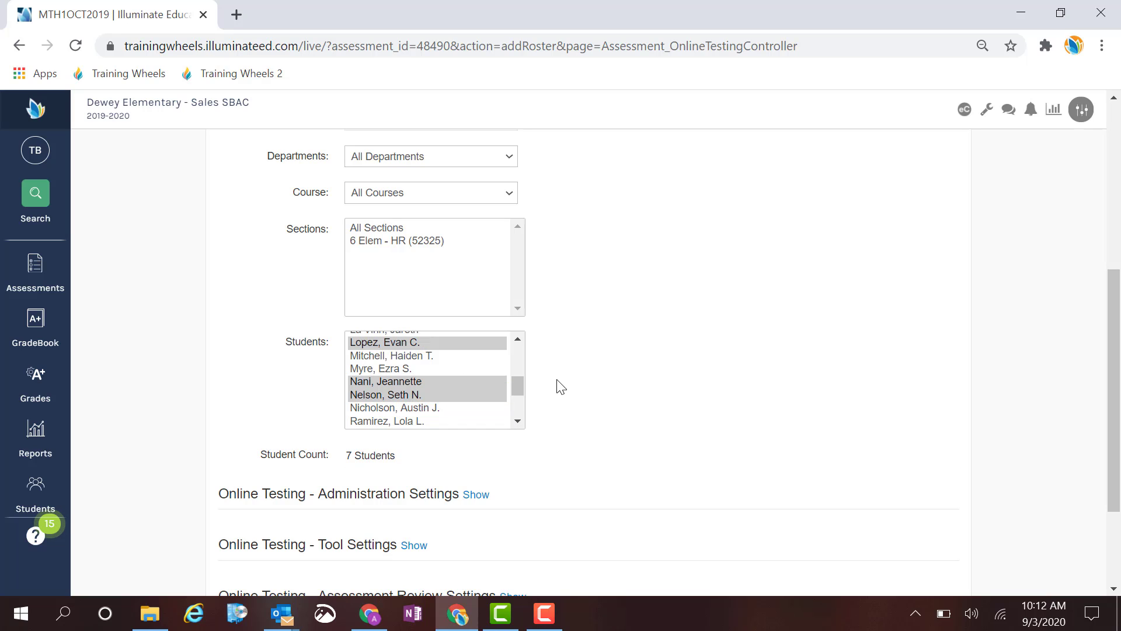
drag(517, 386, 516, 325)
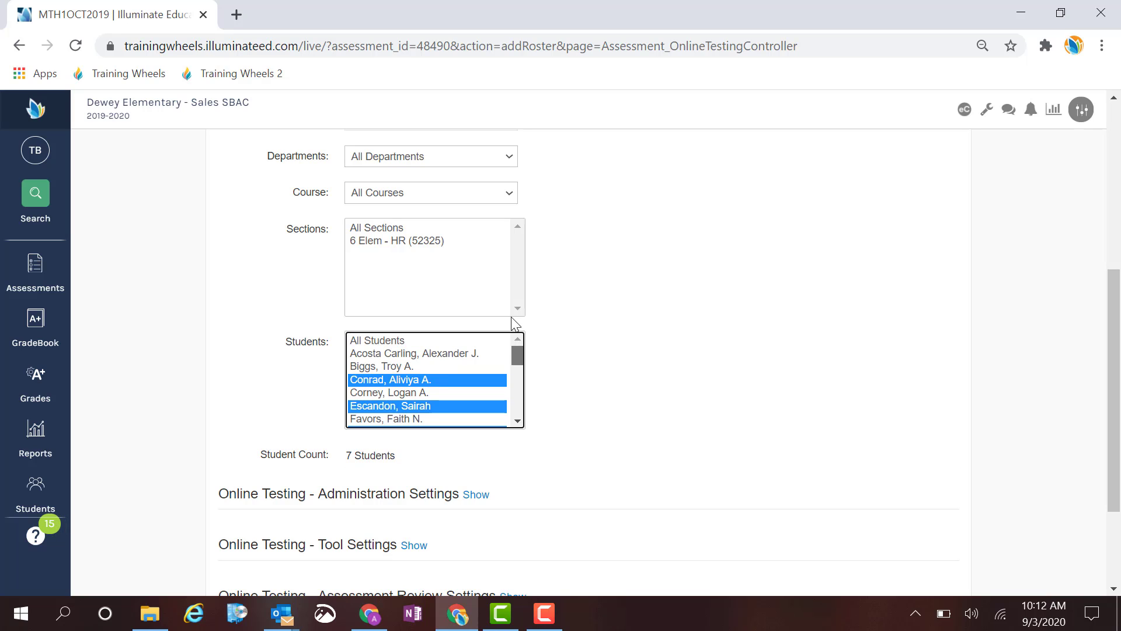
click(372, 341)
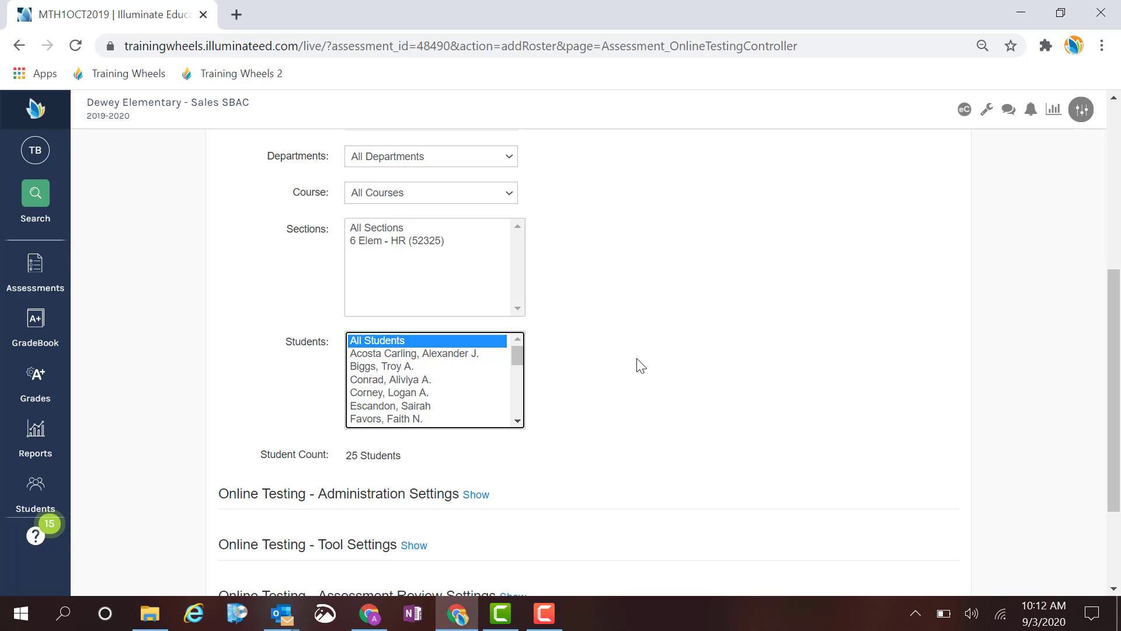
Set both the Testing Window Start and Testing Window End dates to 05/08/2020.
scroll(641, 365, up, 4)
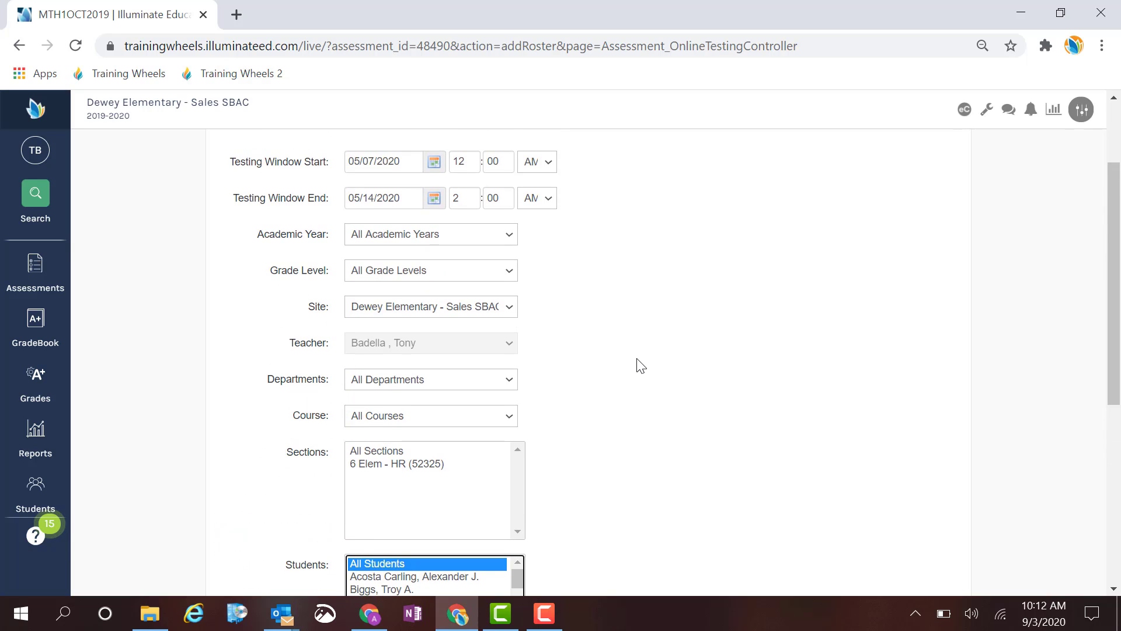
scroll(640, 365, up, 2)
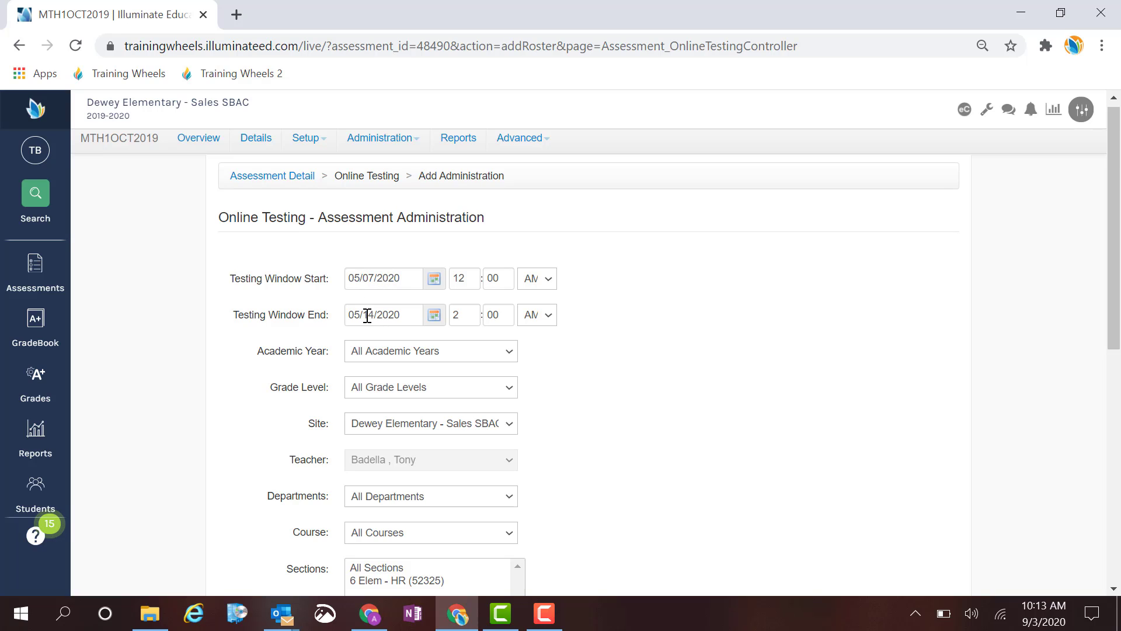
click(434, 280)
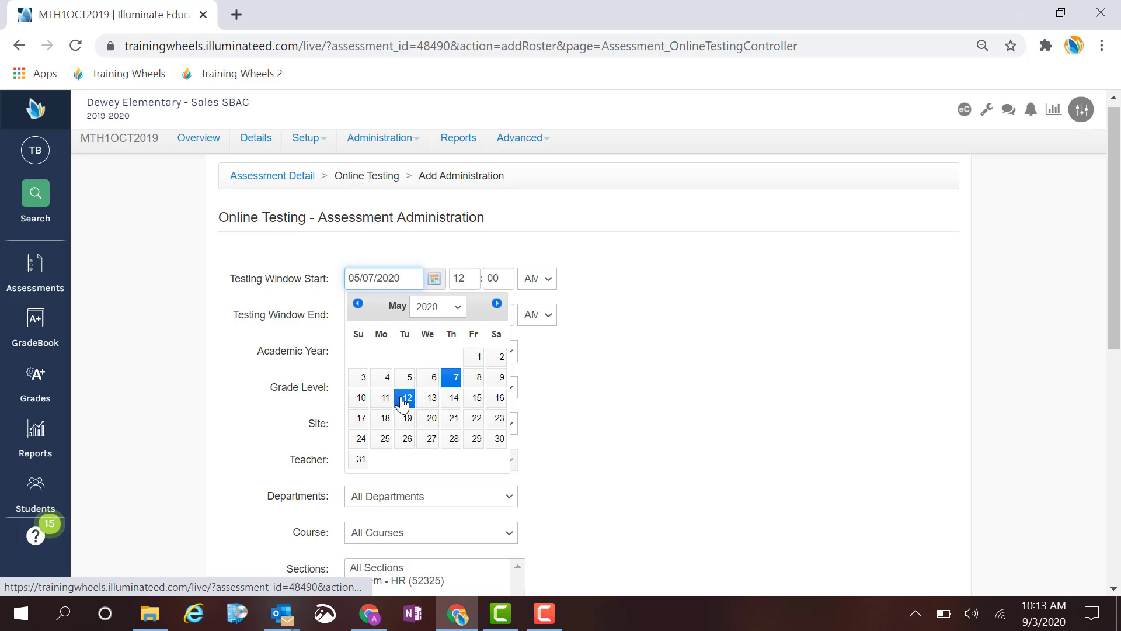
click(473, 388)
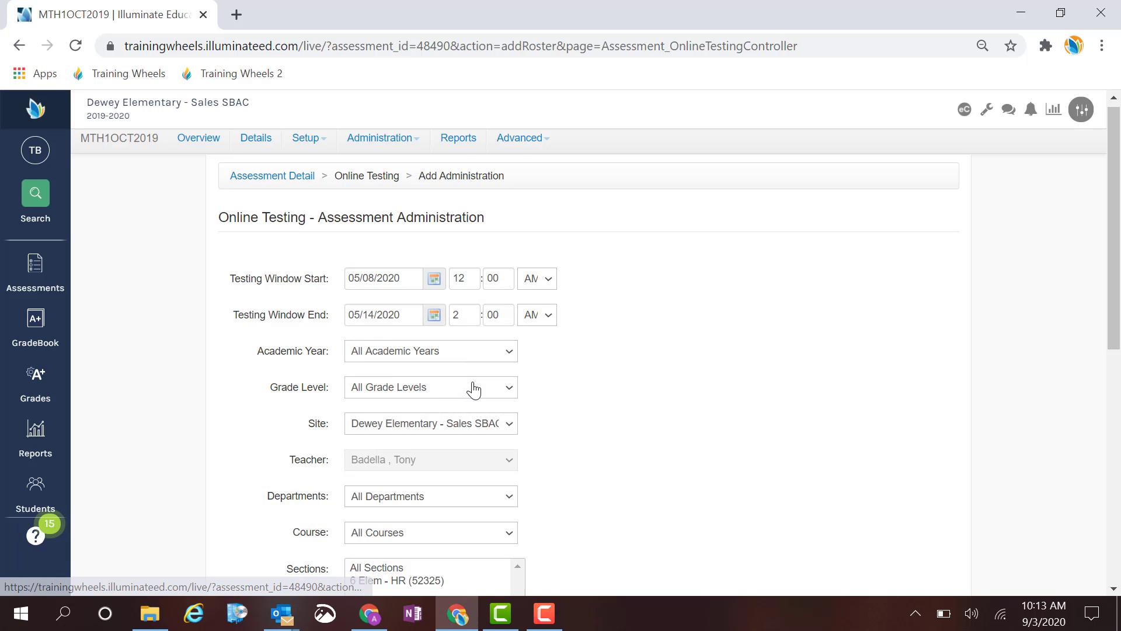
click(433, 314)
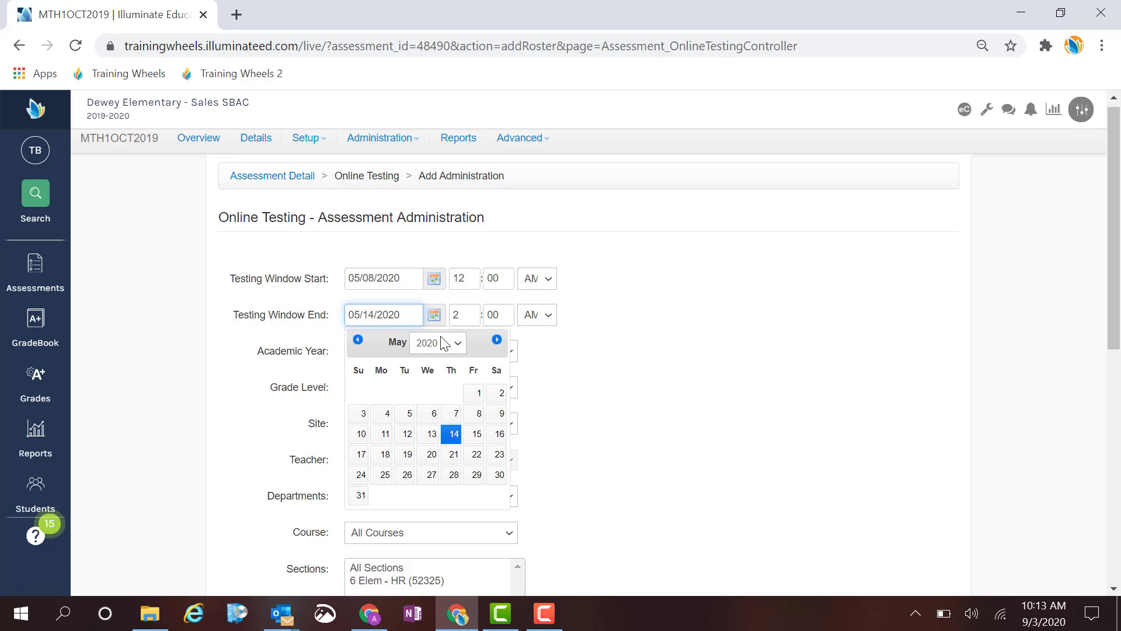
click(478, 413)
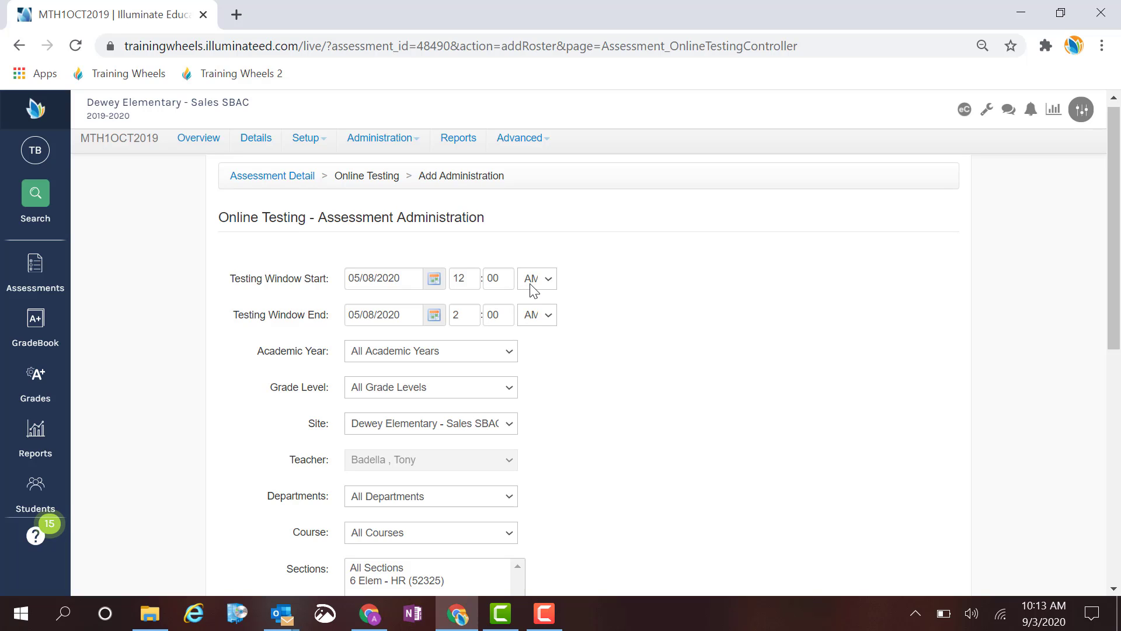
Set the testing window's start time to 8:00 AM and its end time to 10:00 AM.
click(466, 278)
text(8)
click(465, 317)
text(10)
key(Tab)
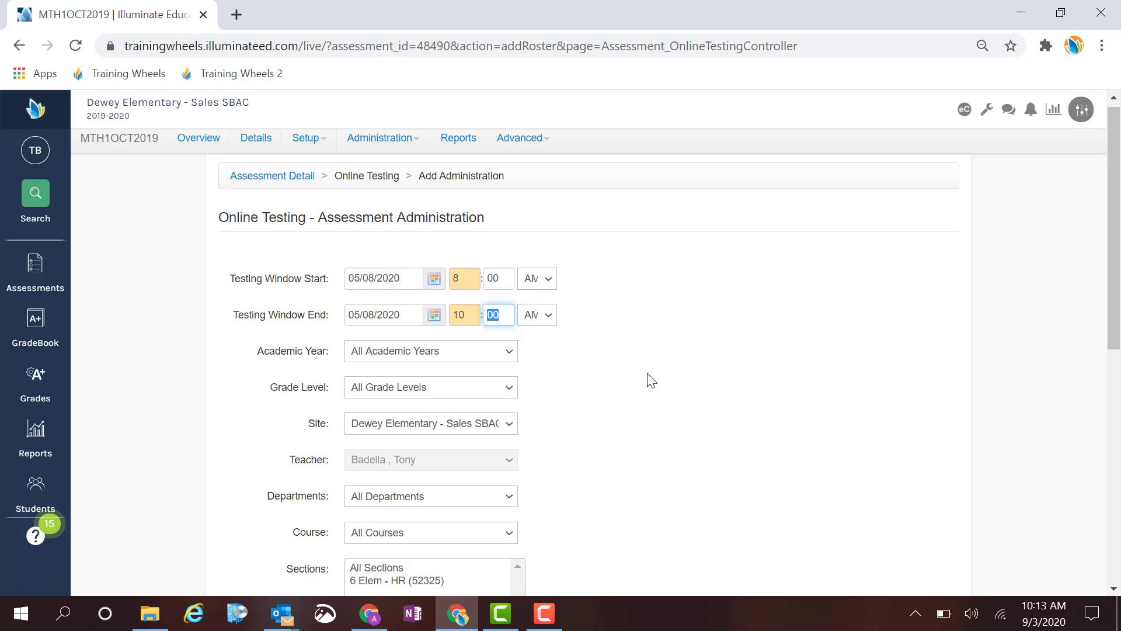
Change the Testing Window End date to 05/12/2020.
scroll(661, 401, down, 3)
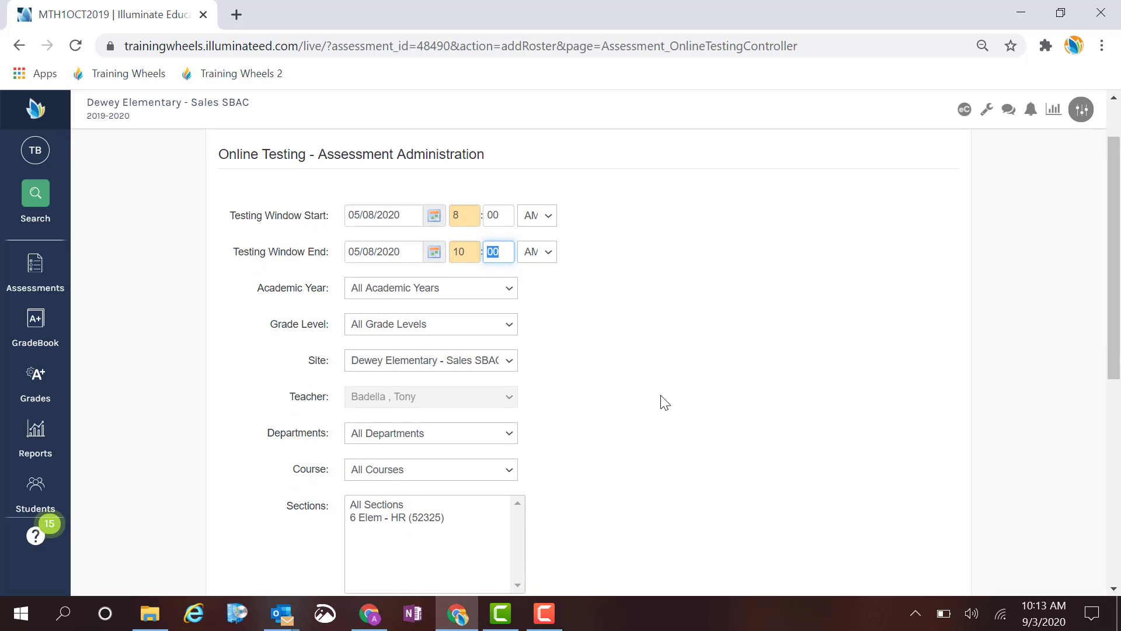
scroll(661, 401, down, 2)
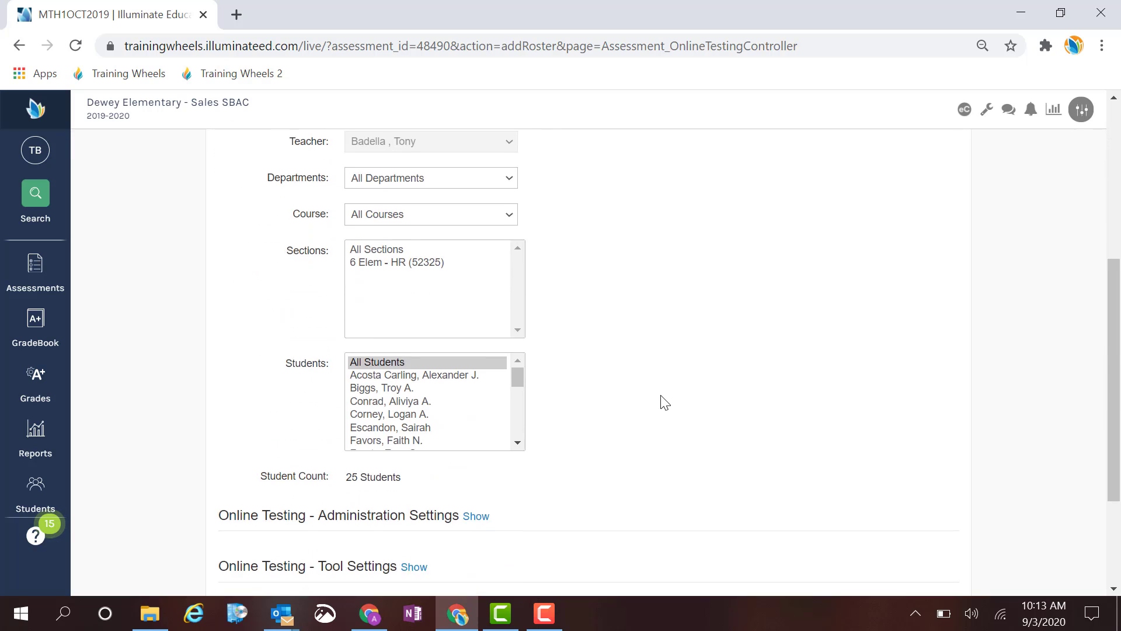
scroll(661, 400, up, 3)
scroll(663, 402, up, 3)
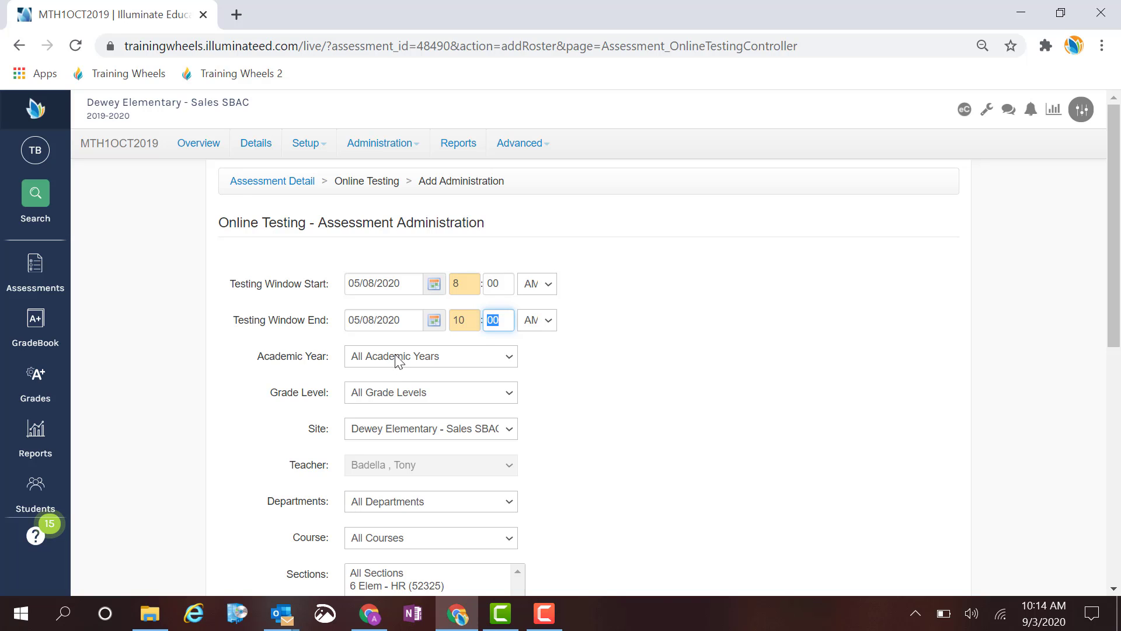
click(428, 320)
click(431, 323)
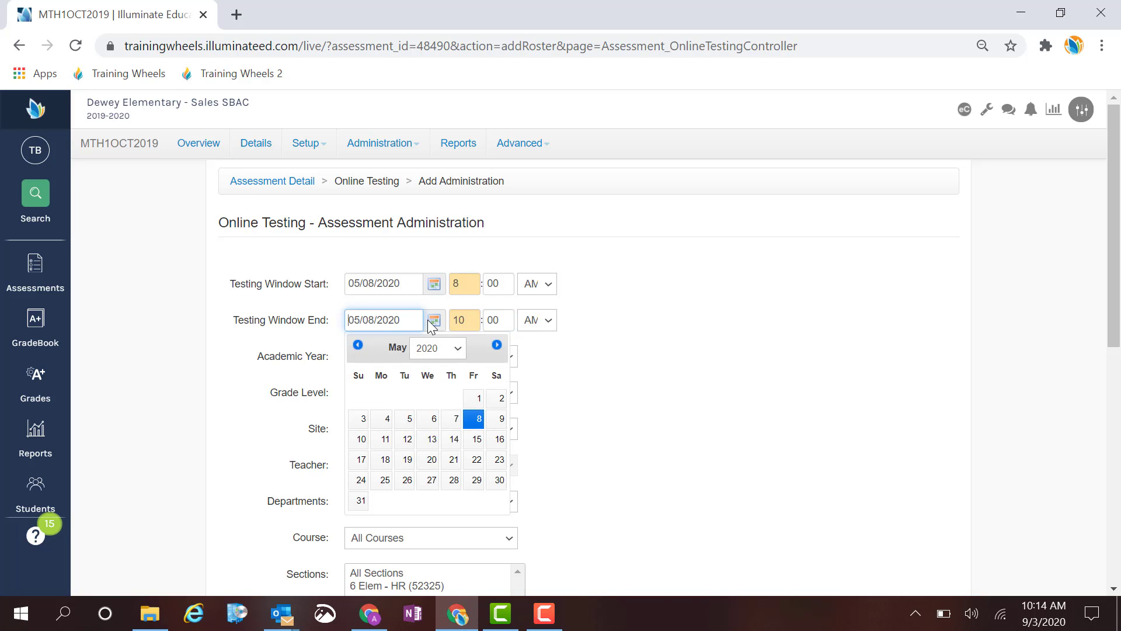
click(407, 440)
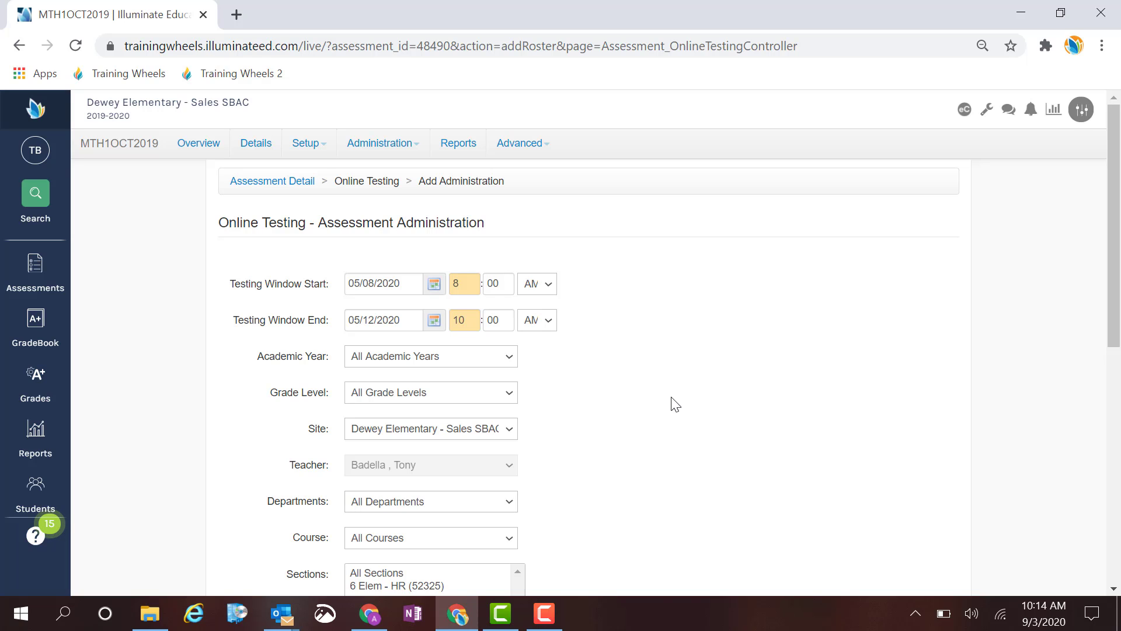
Expand the Administration Settings section and set the Time of Day Window to Daily Window.
scroll(675, 404, down, 3)
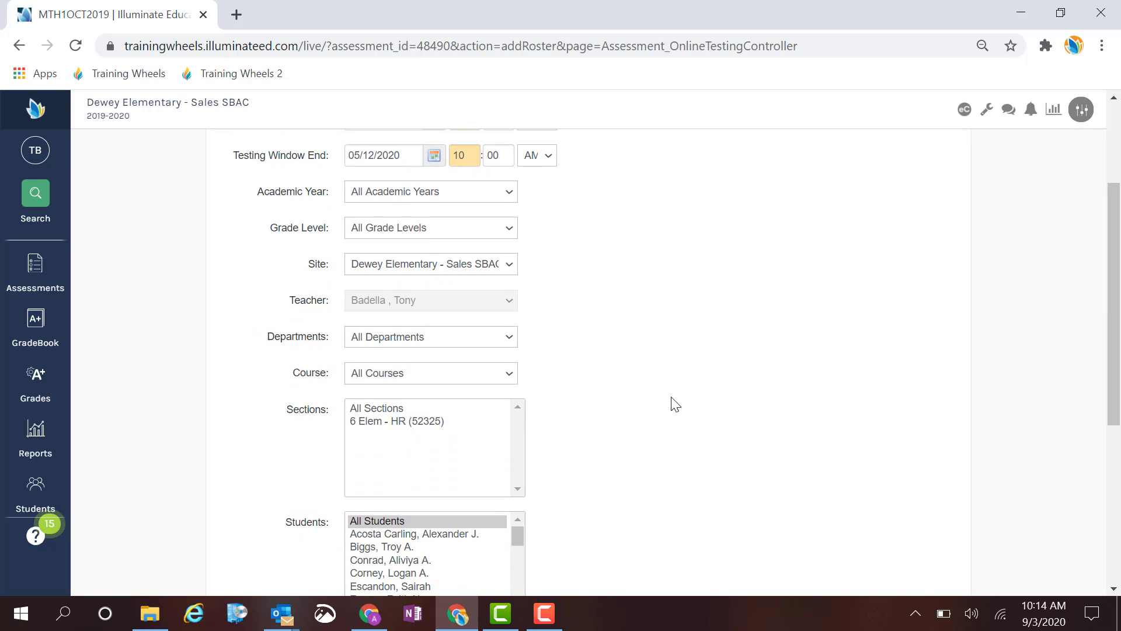
scroll(675, 403, down, 1)
scroll(676, 403, down, 2)
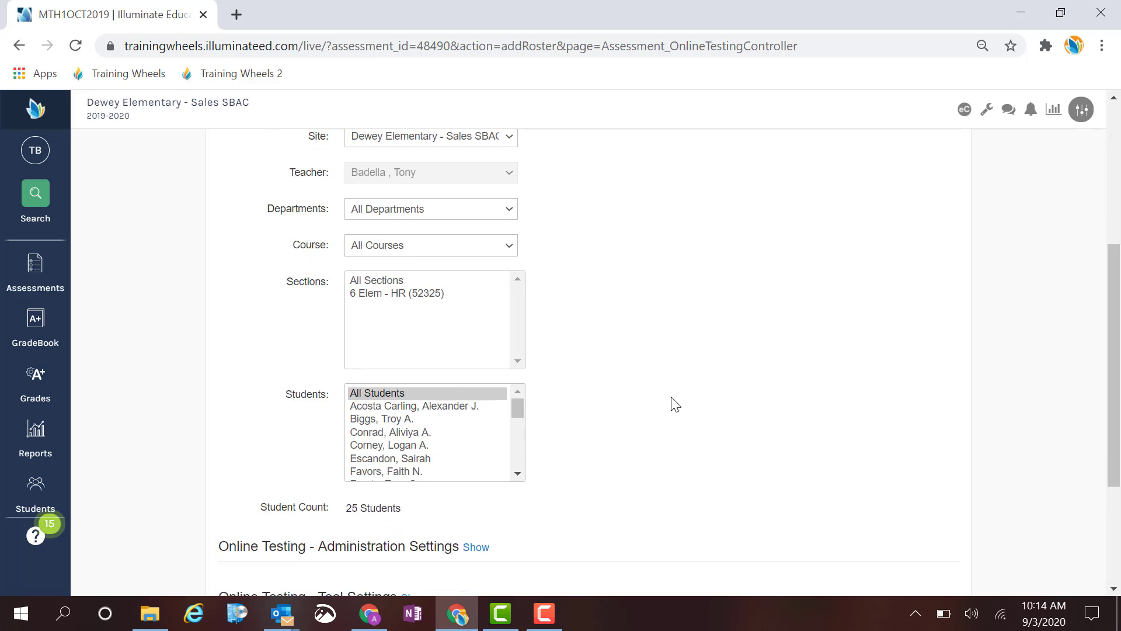
scroll(671, 402, down, 2)
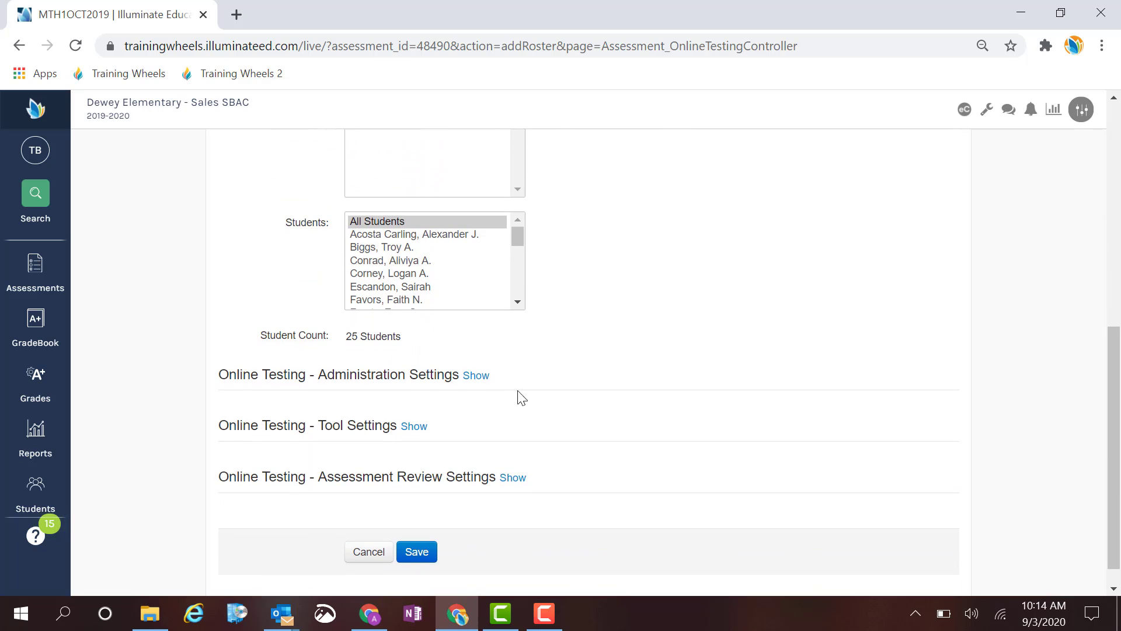
click(476, 377)
scroll(585, 352, down, 2)
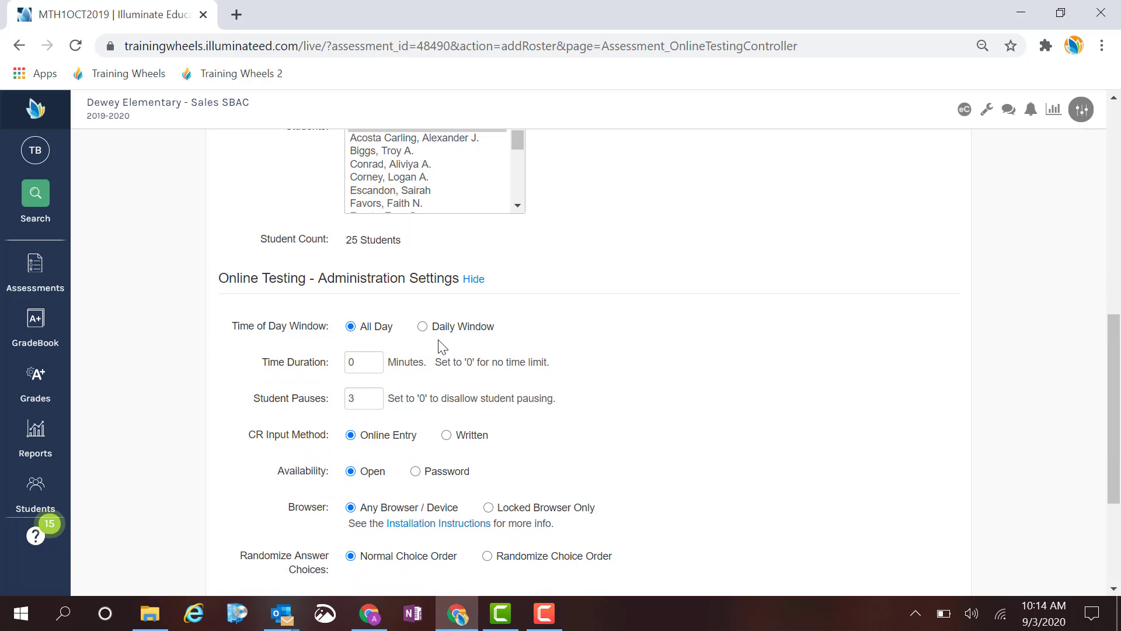
click(422, 327)
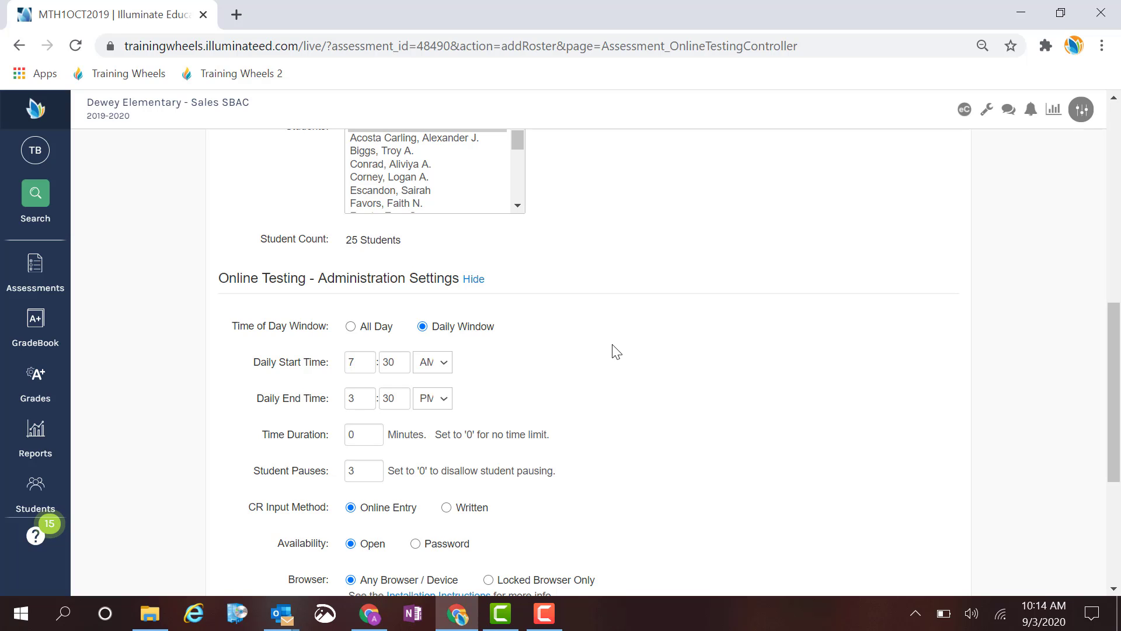
Set the Daily Start Time to 8:30 AM and the Daily End Time to 9:30 AM.
click(361, 399)
key(BackSpace)
click(358, 356)
key(BackSpace)
text(8)
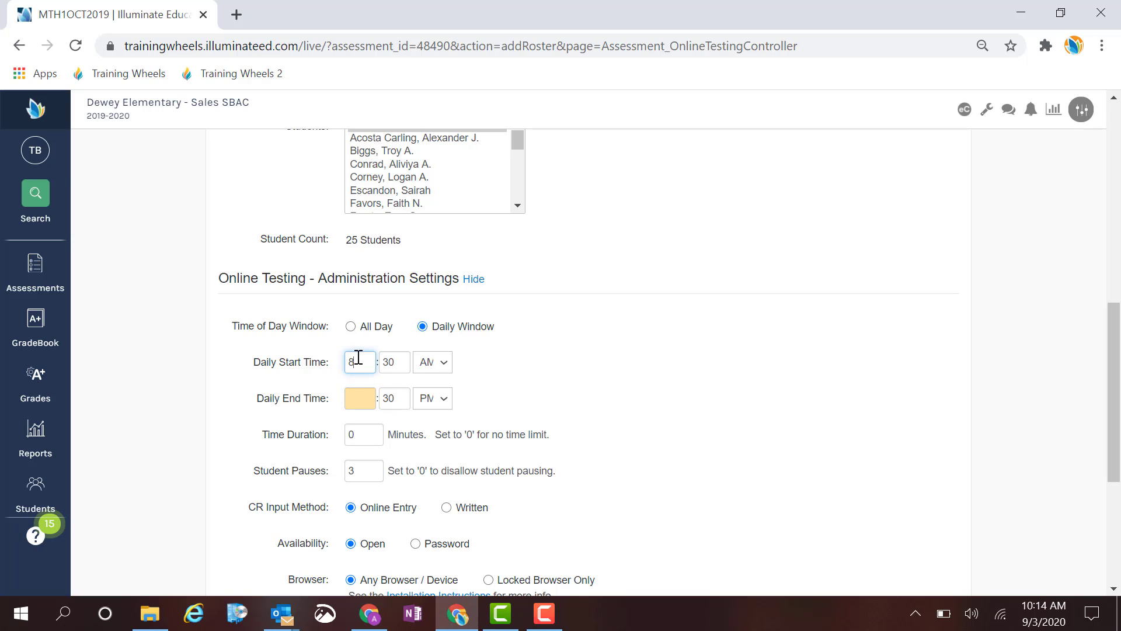
click(350, 403)
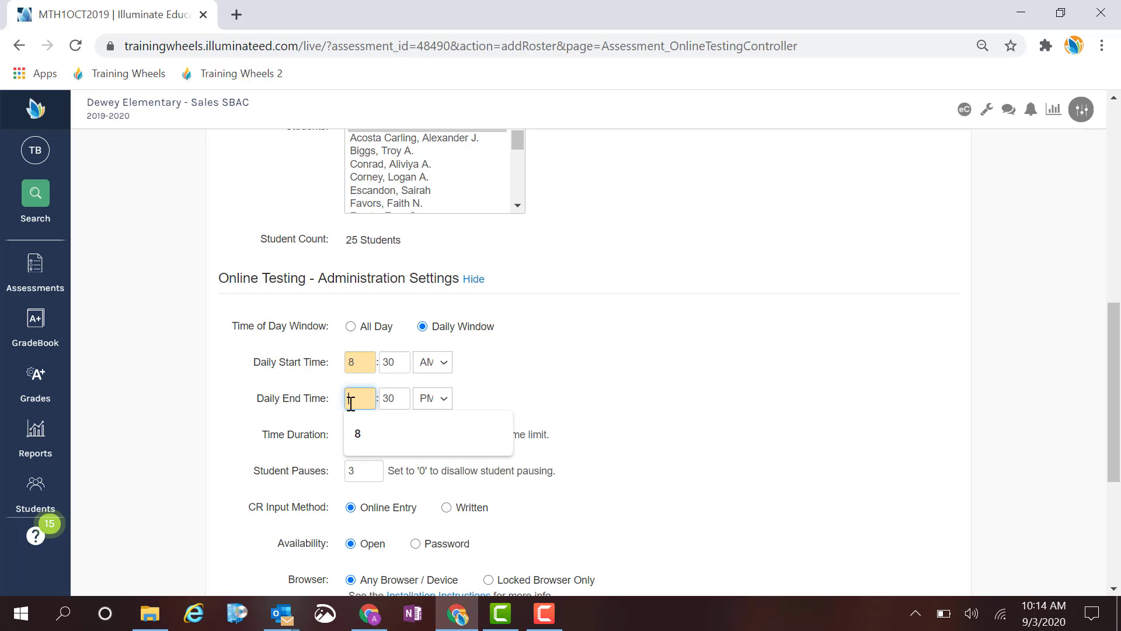
text(9)
click(434, 398)
click(430, 422)
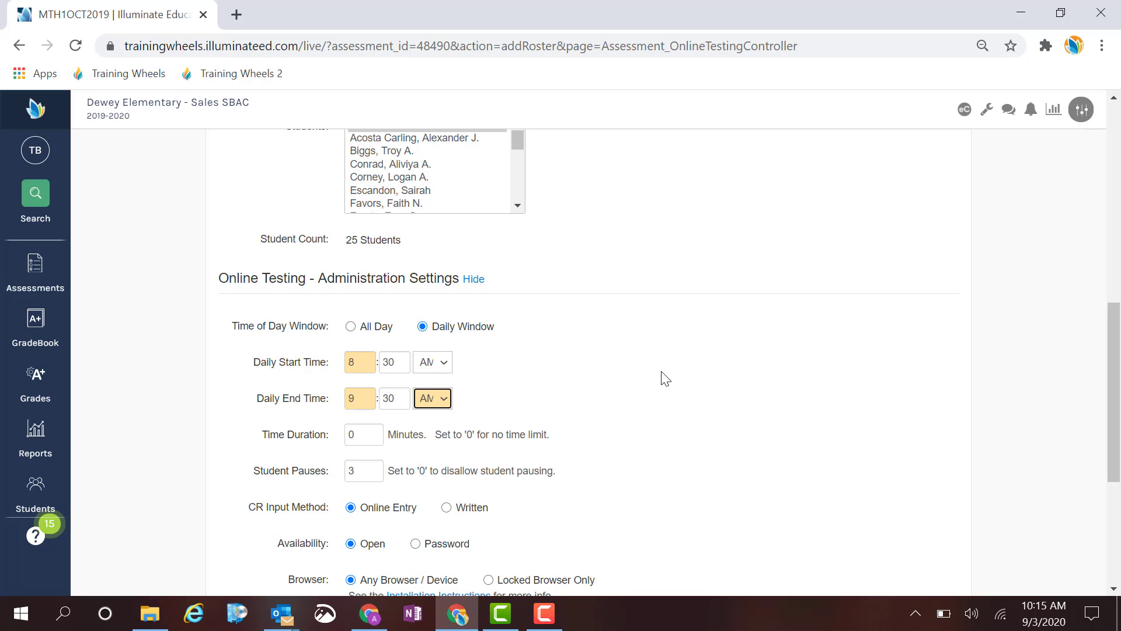
Set the Time Duration of the administration to 30 minutes.
scroll(664, 378, up, 10)
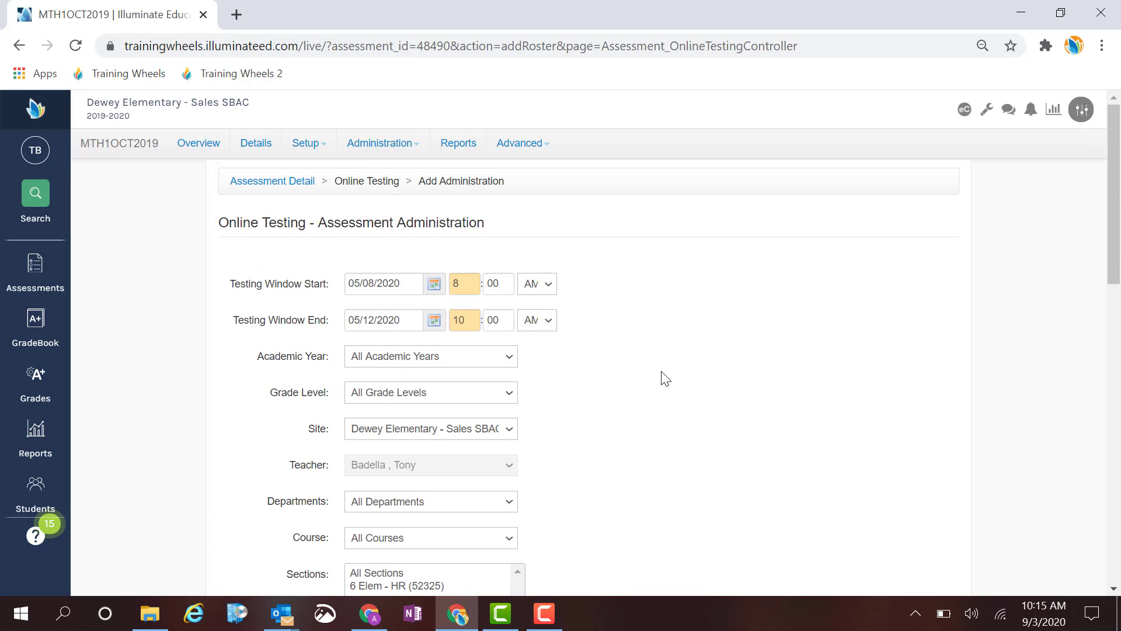
scroll(664, 379, down, 10)
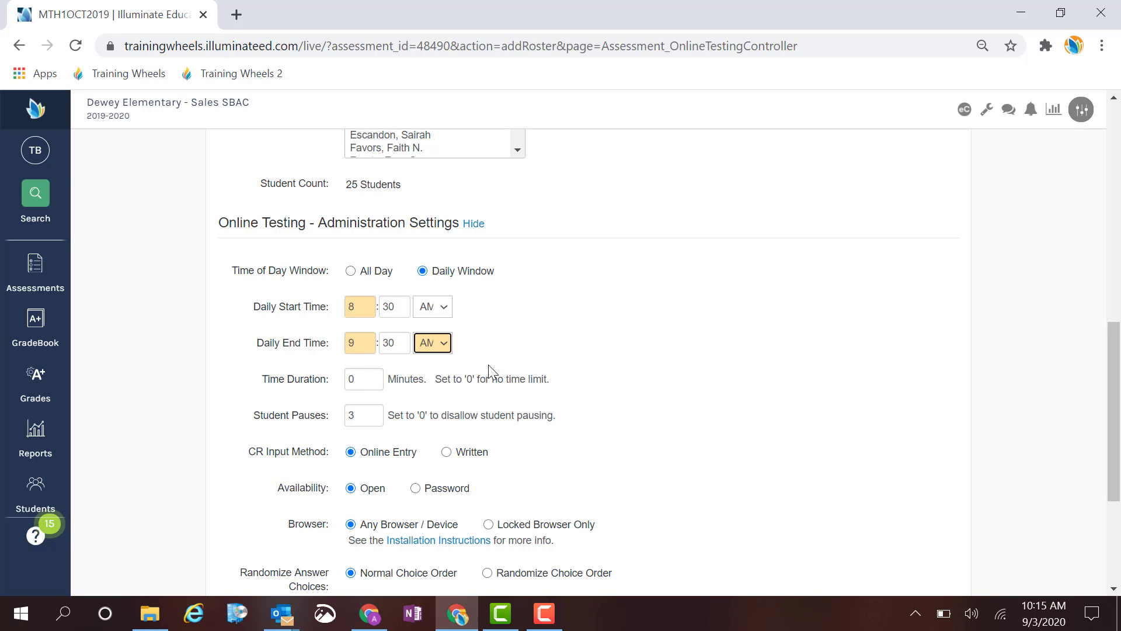
click(362, 381)
key(BackSpace)
text(30)
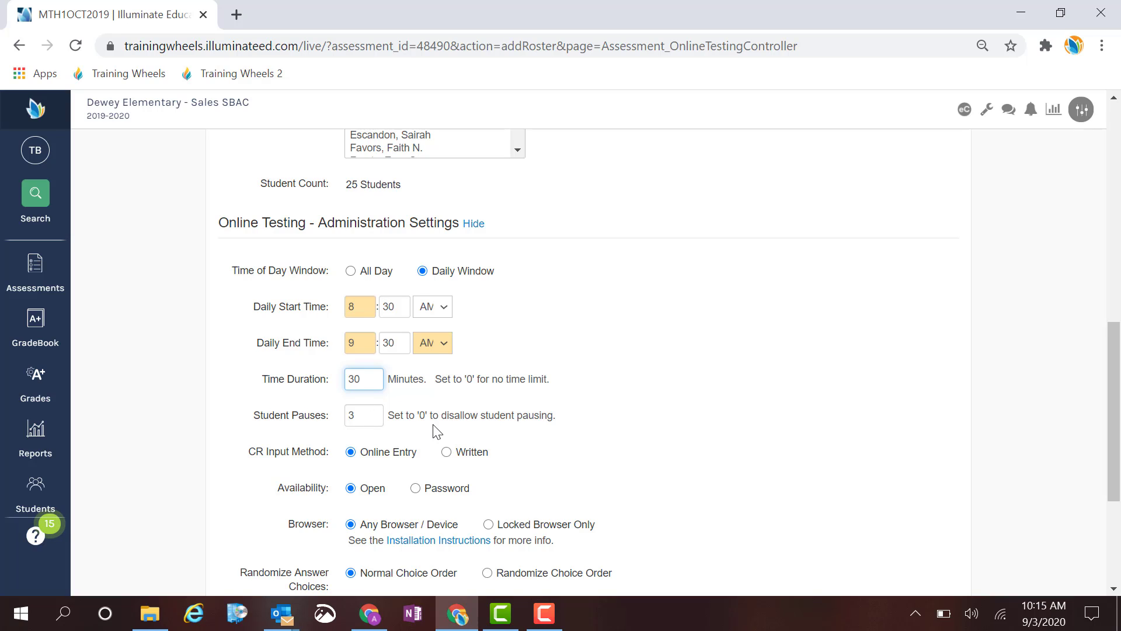
Return the Time Duration to 0 minutes so the assessment has no time limit.
key(BackSpace)
key(BackSpace)
text(0)
Try the Password availability option by entering an assessment password, and switch Availability back to Open.
scroll(618, 434, down, 1)
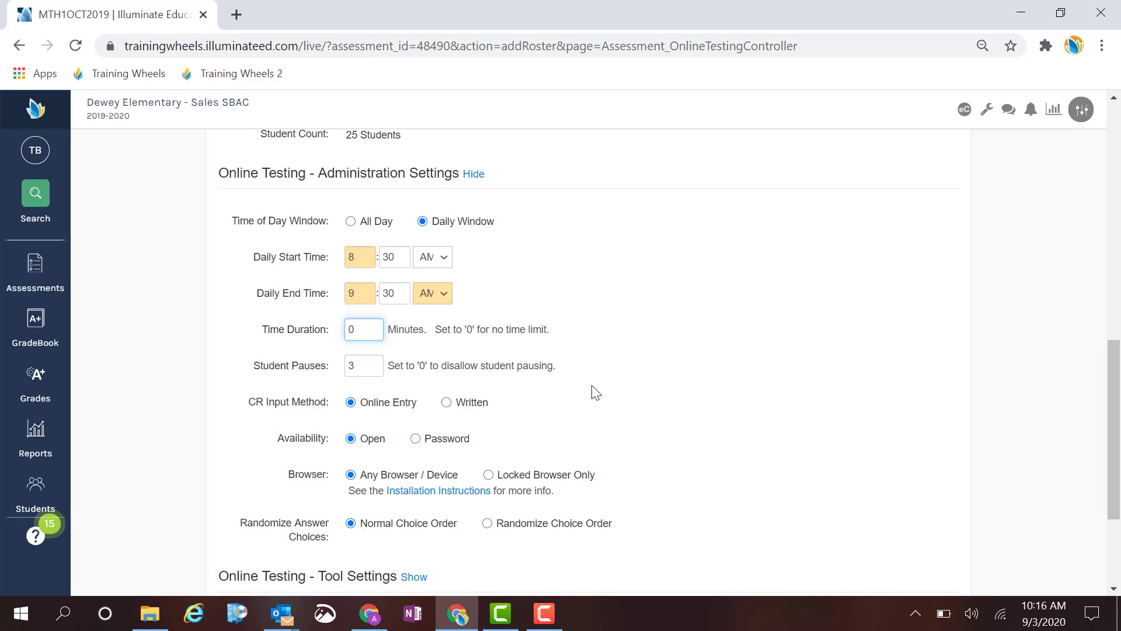
scroll(616, 406, down, 1)
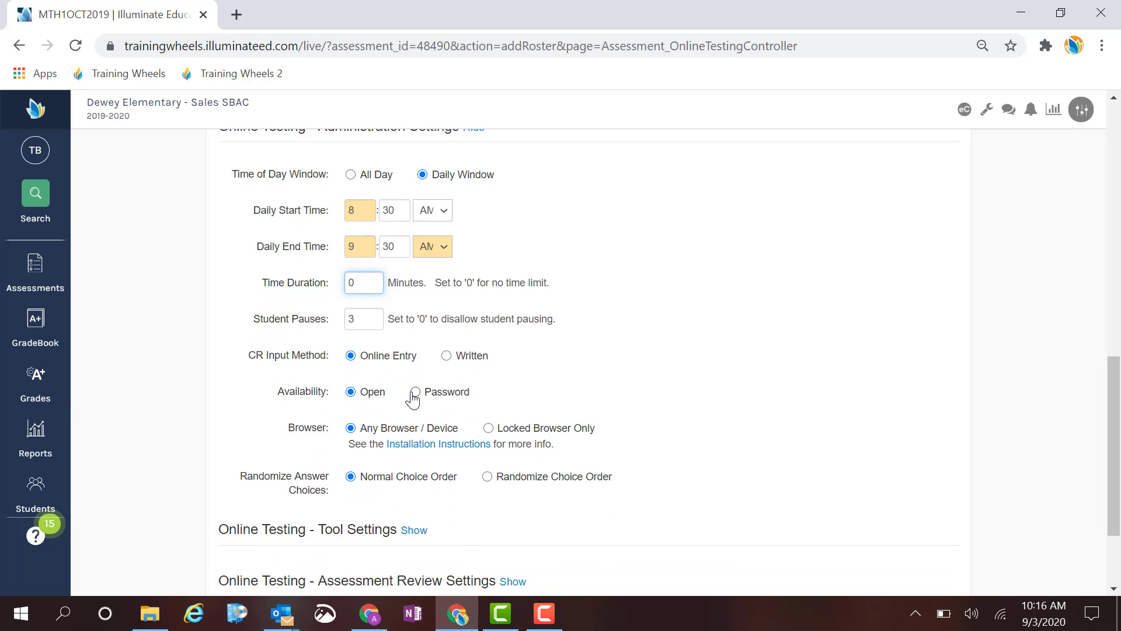
click(413, 396)
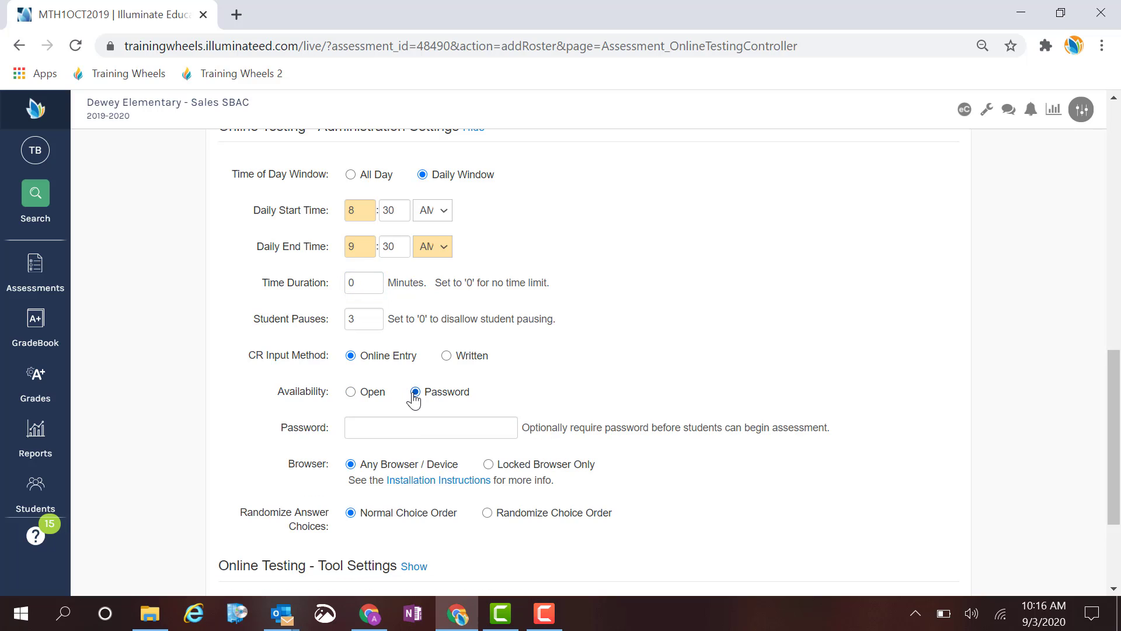
click(372, 428)
text(12345)
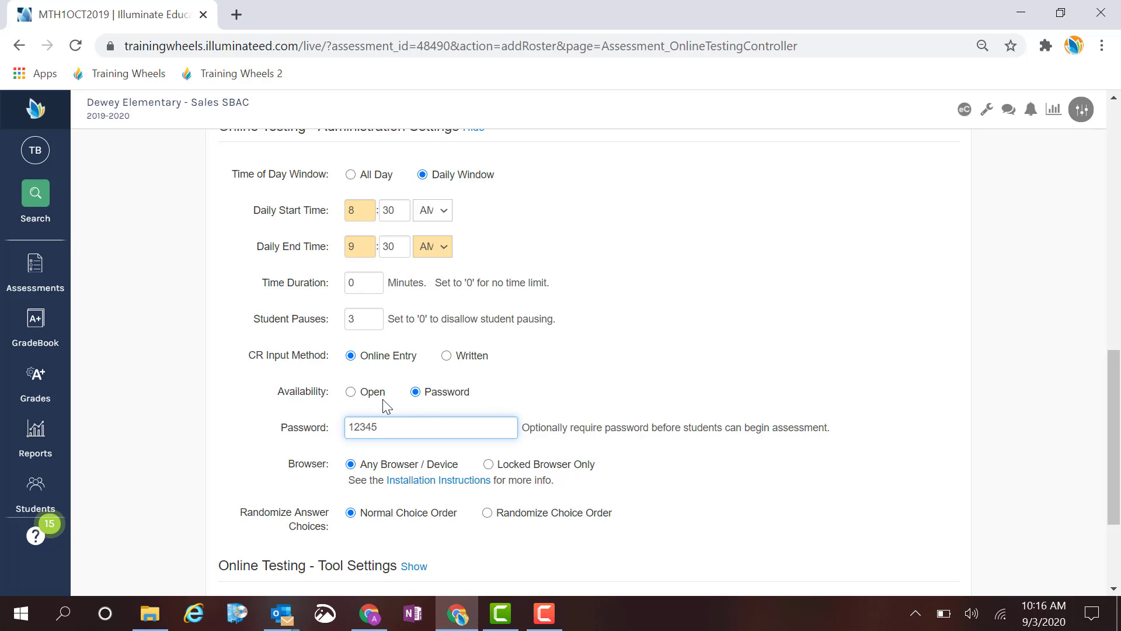
click(351, 392)
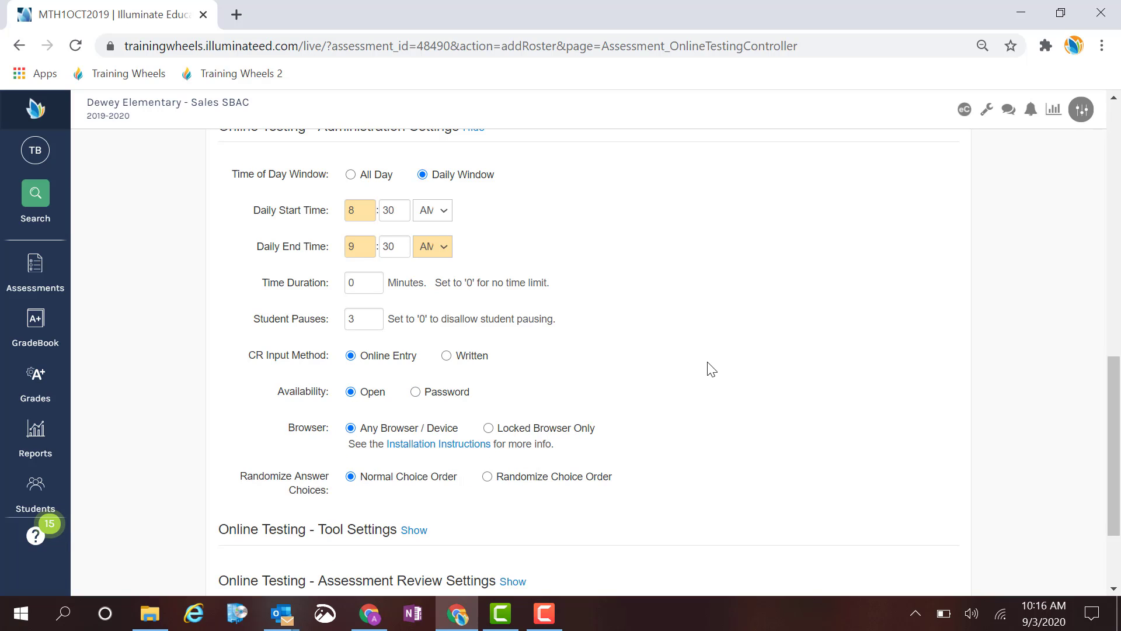
scroll(711, 369, down, 1)
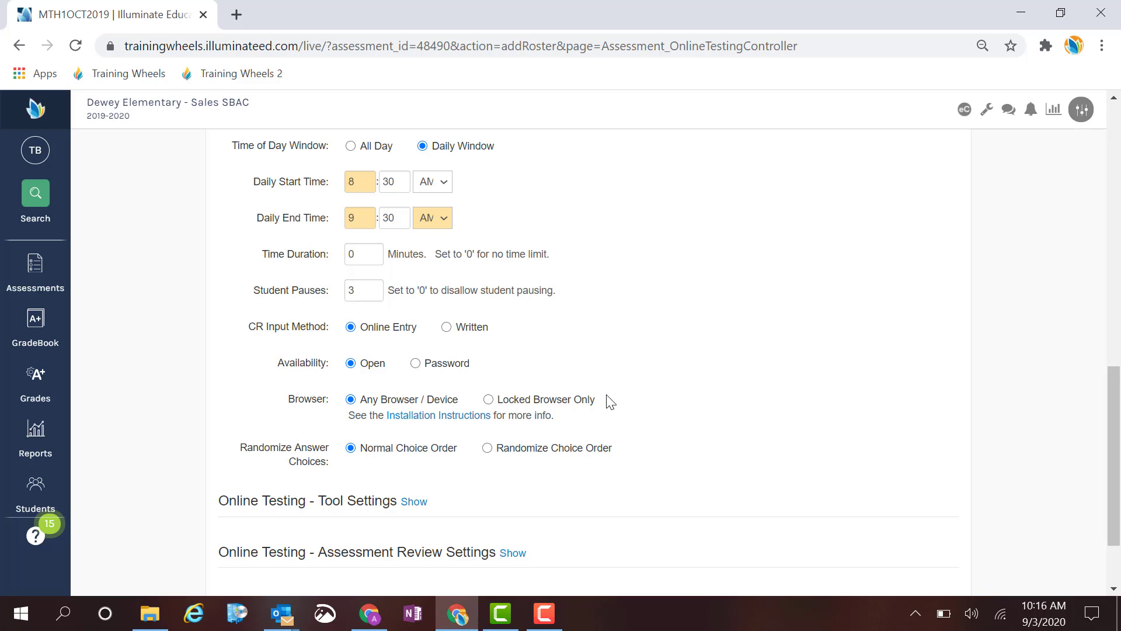
drag(600, 401, 360, 402)
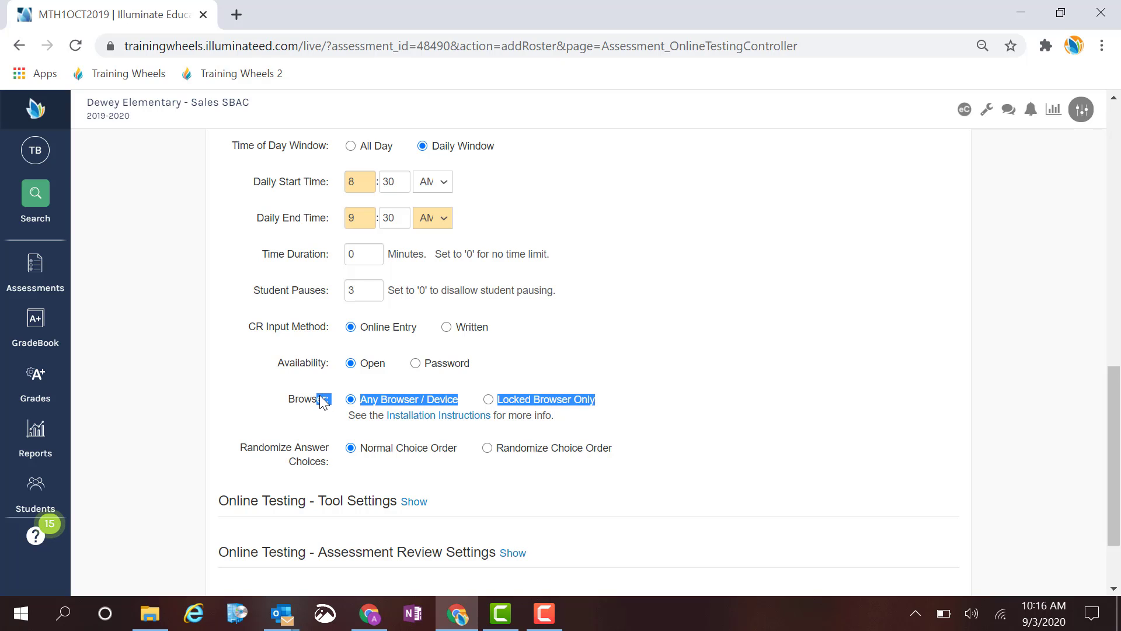
click(392, 432)
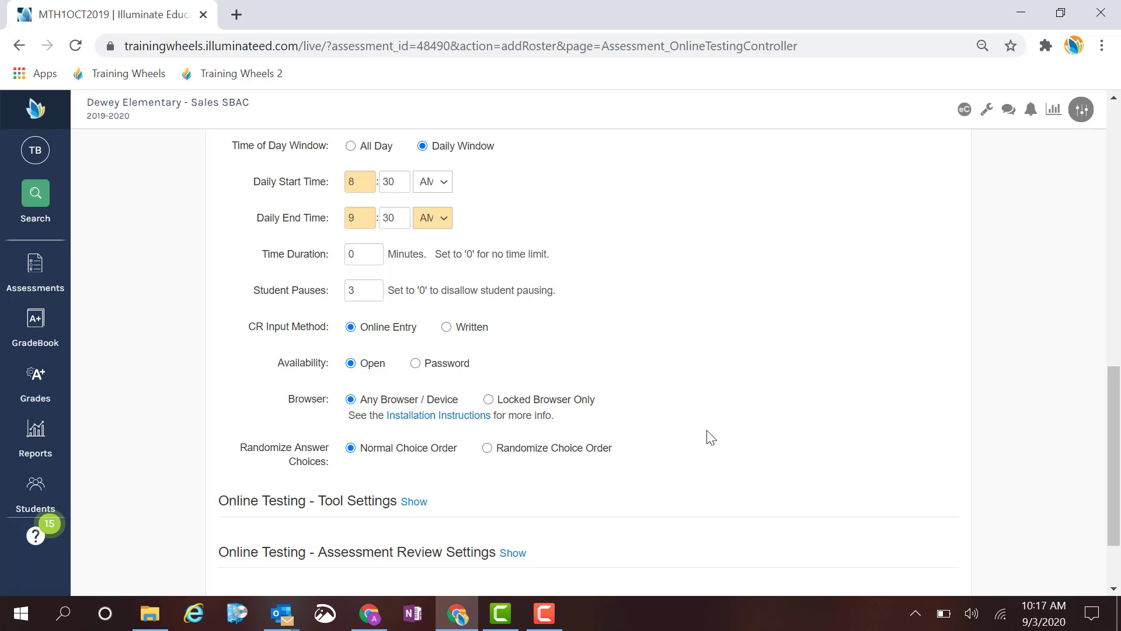
Expand the Tool Settings section and enable TTS Question and TTS Passage for the administration.
scroll(725, 410, down, 2)
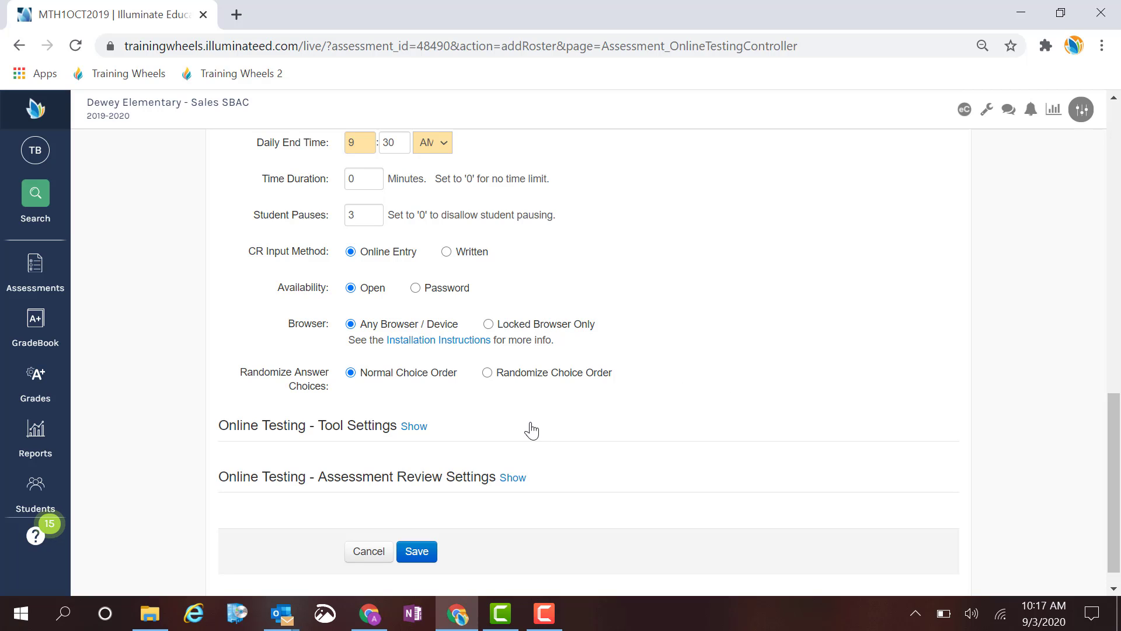
click(414, 425)
scroll(565, 357, down, 1)
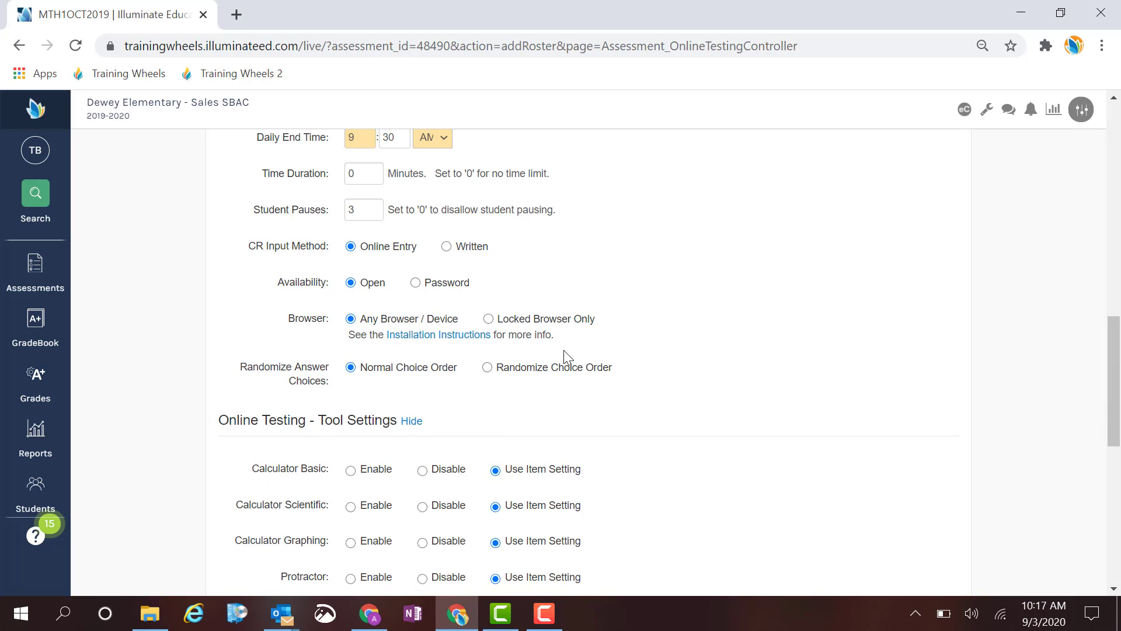
scroll(565, 357, down, 3)
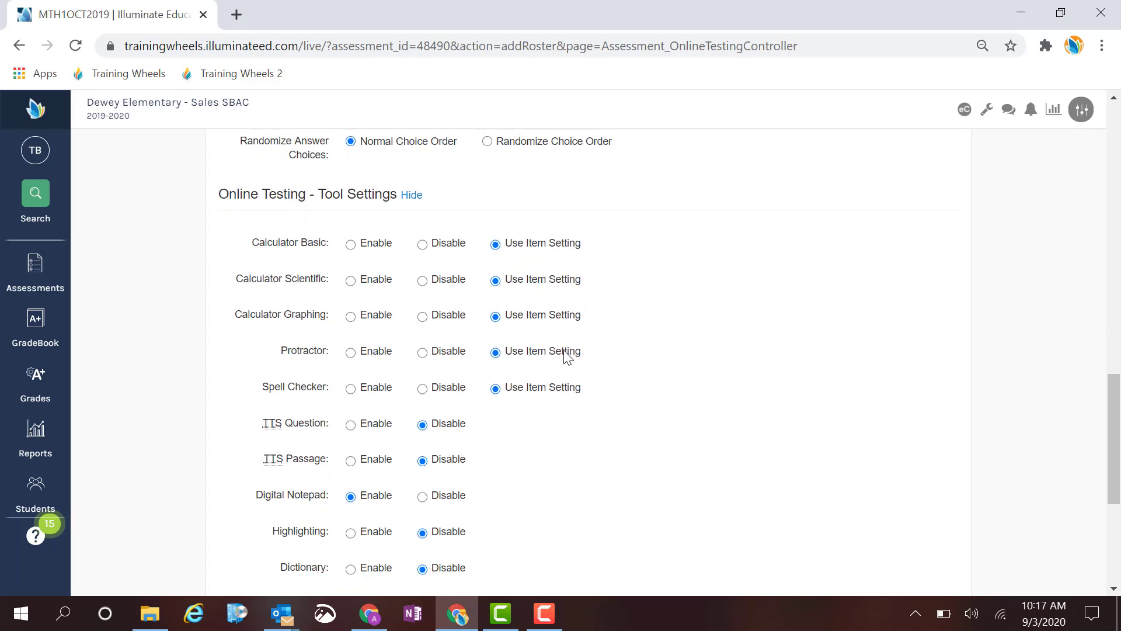
scroll(565, 357, down, 1)
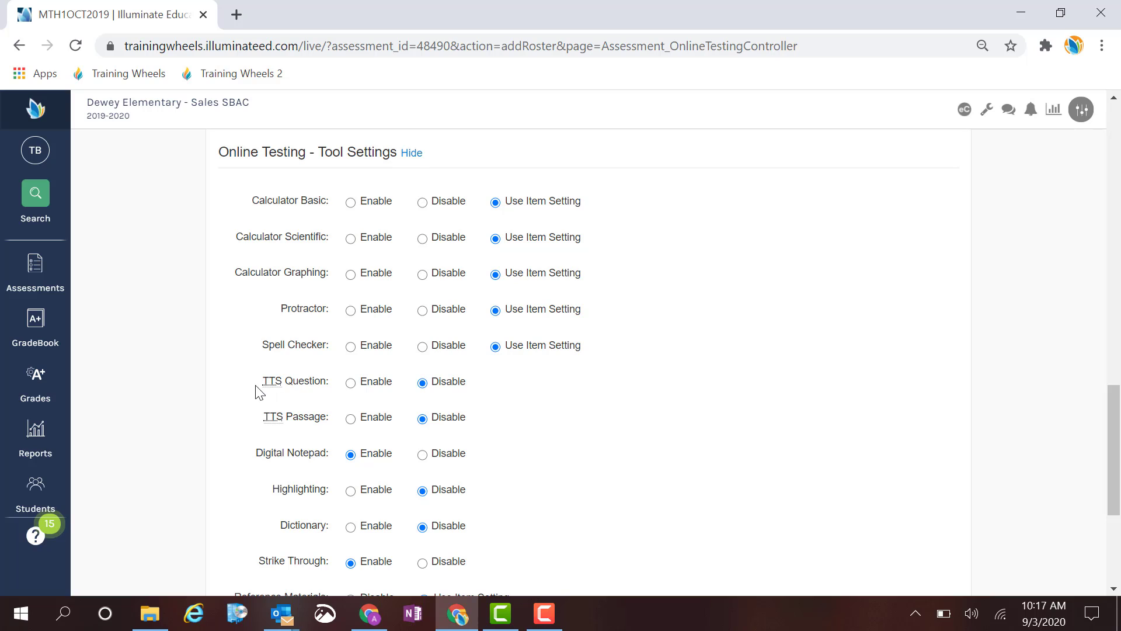
drag(322, 385, 264, 382)
drag(329, 420, 252, 417)
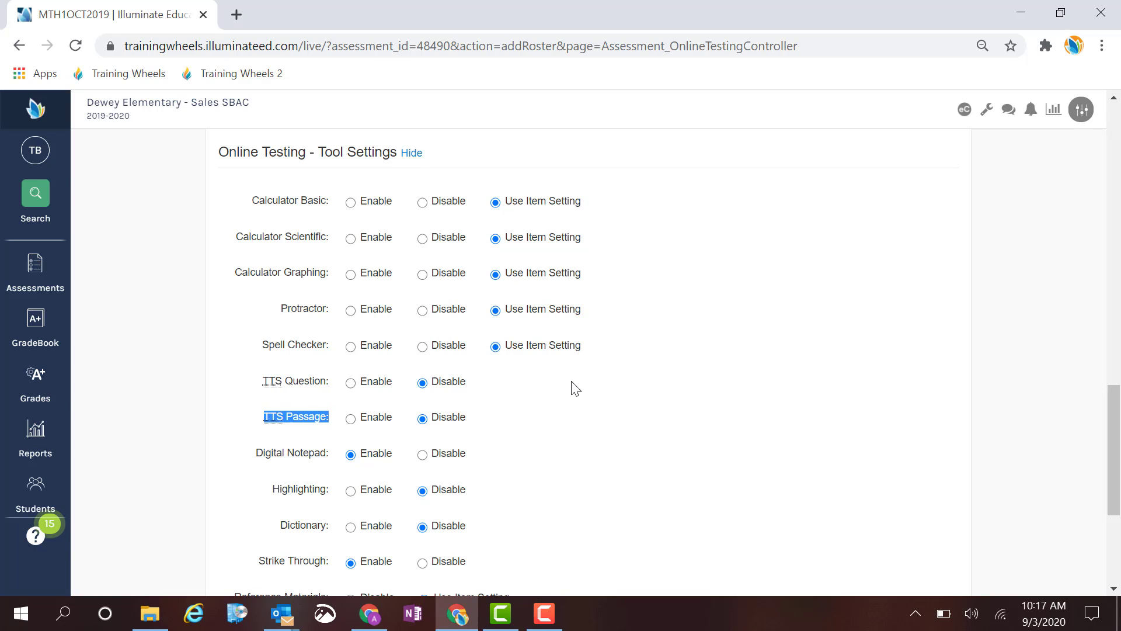
click(350, 383)
click(350, 418)
Review the student tool options in Tool Settings, including the choices offered for the Math Equation Editor.
scroll(645, 401, down, 1)
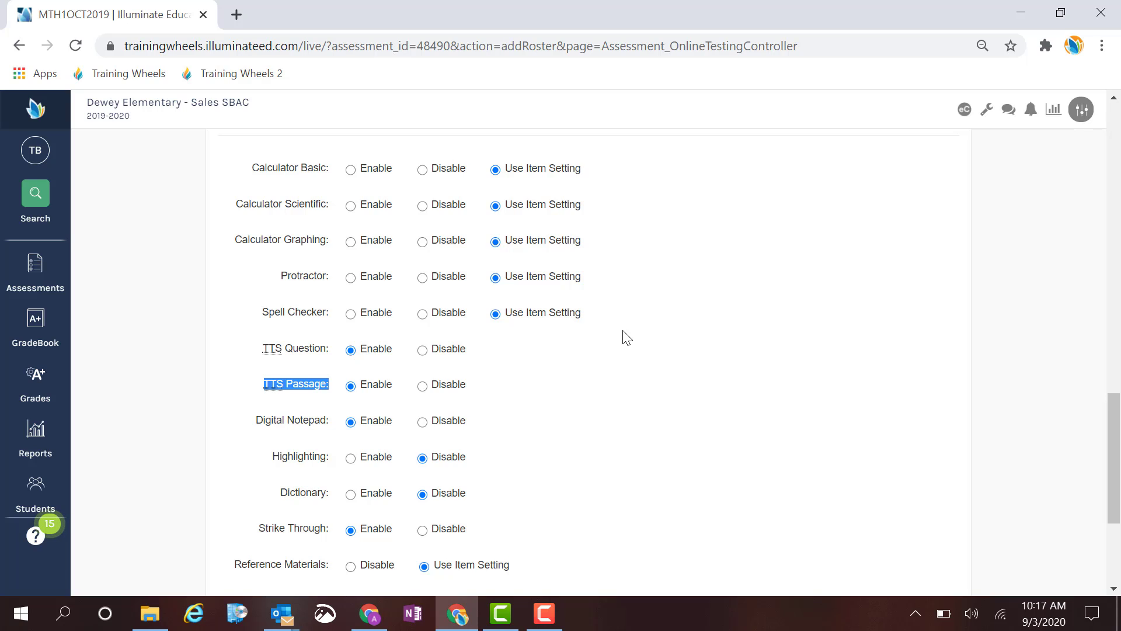
scroll(633, 304, down, 1)
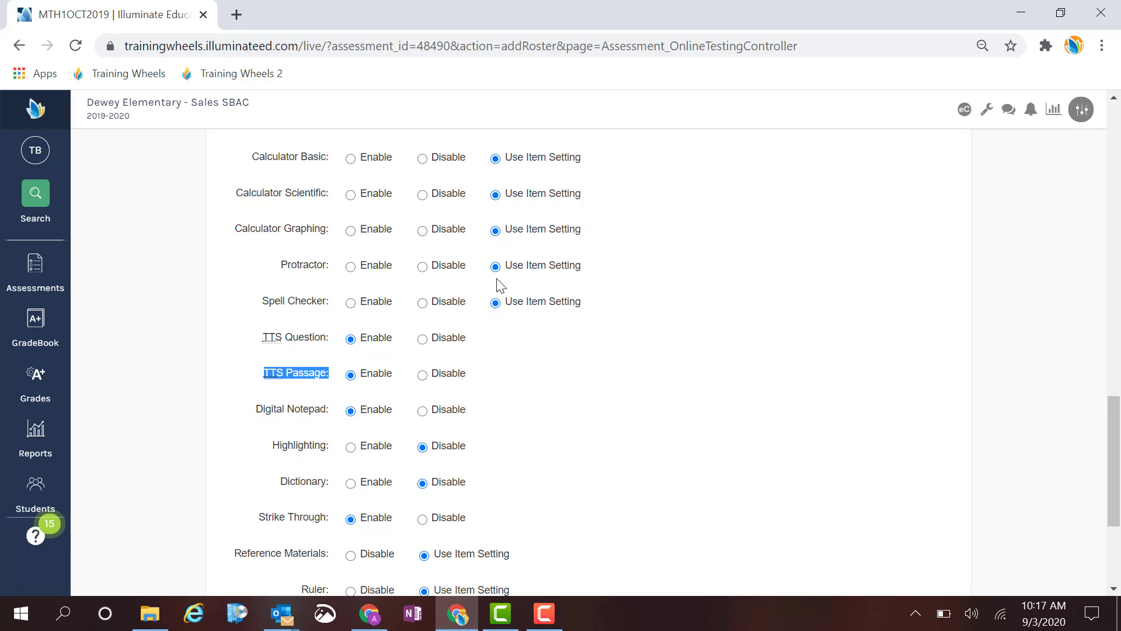
scroll(563, 348, down, 2)
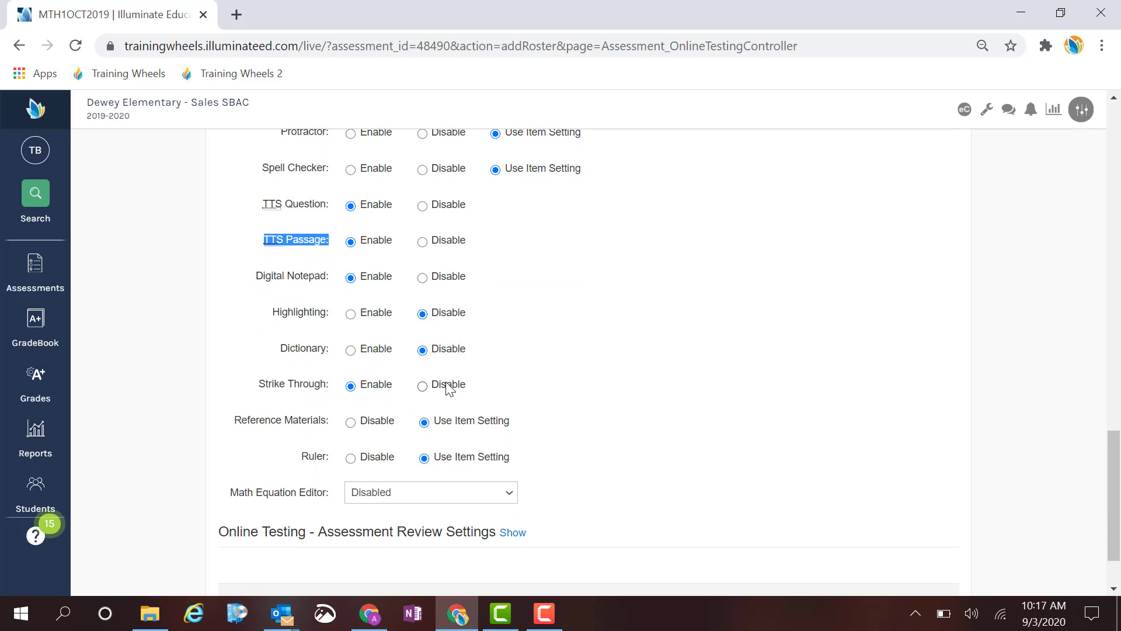
scroll(450, 388, up, 5)
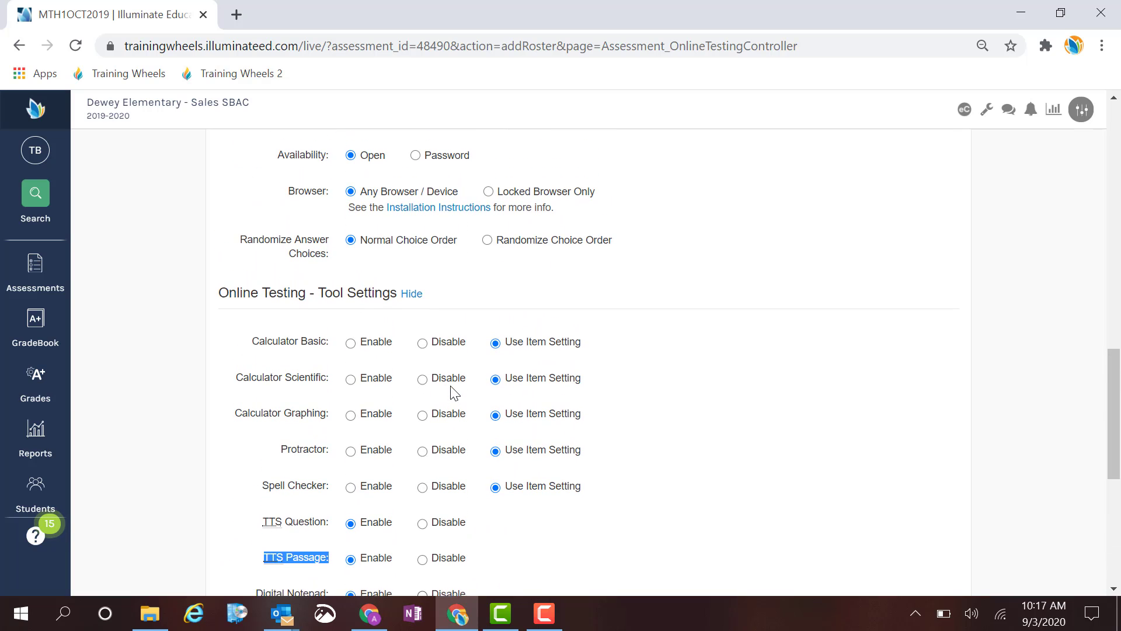
scroll(450, 393, down, 1)
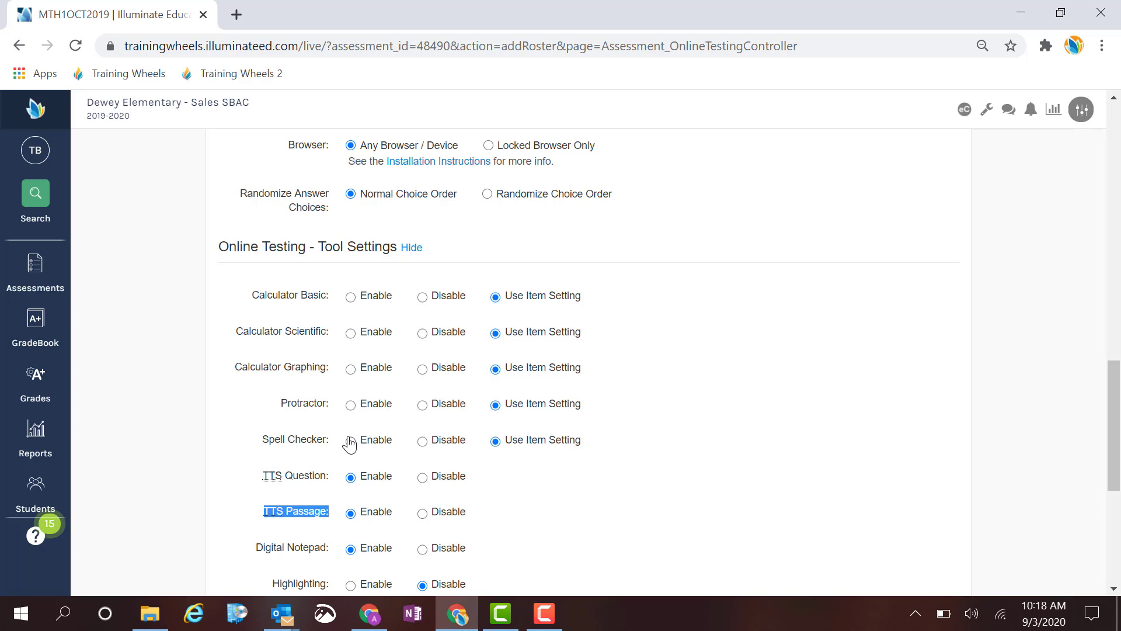
scroll(349, 441, down, 1)
scroll(385, 461, down, 1)
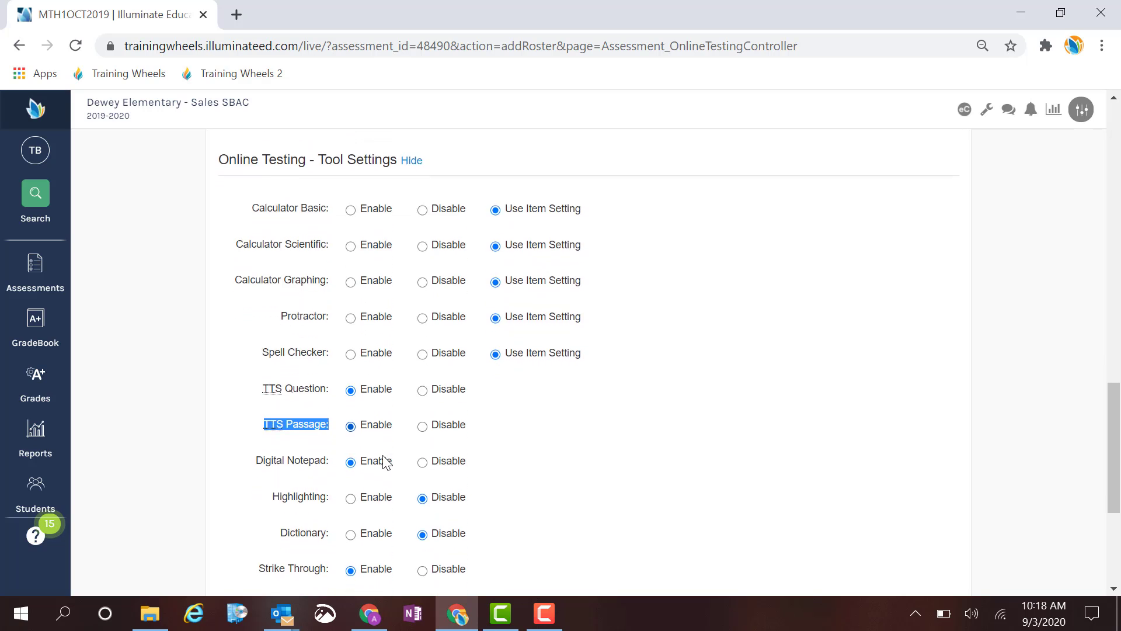
scroll(383, 461, down, 1)
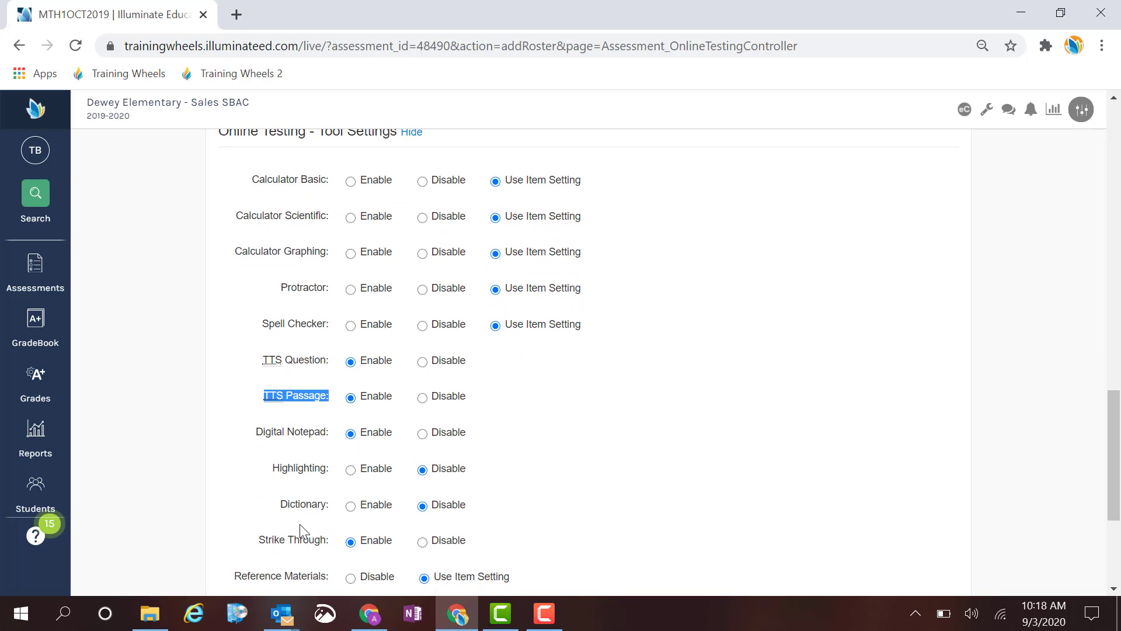
scroll(586, 478, down, 1)
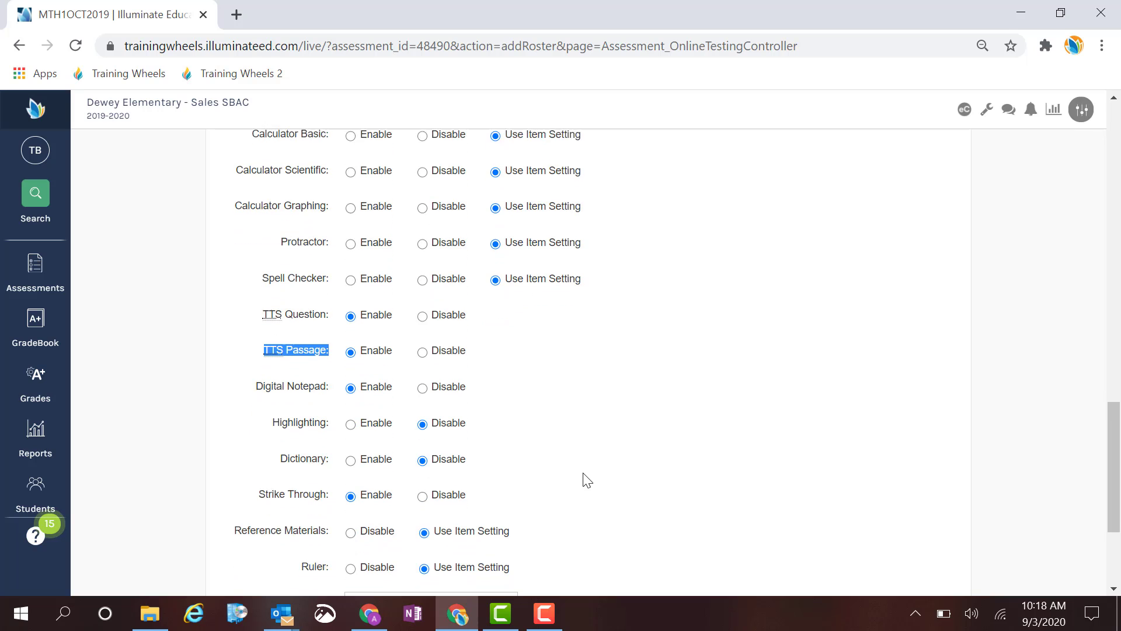
scroll(586, 479, down, 2)
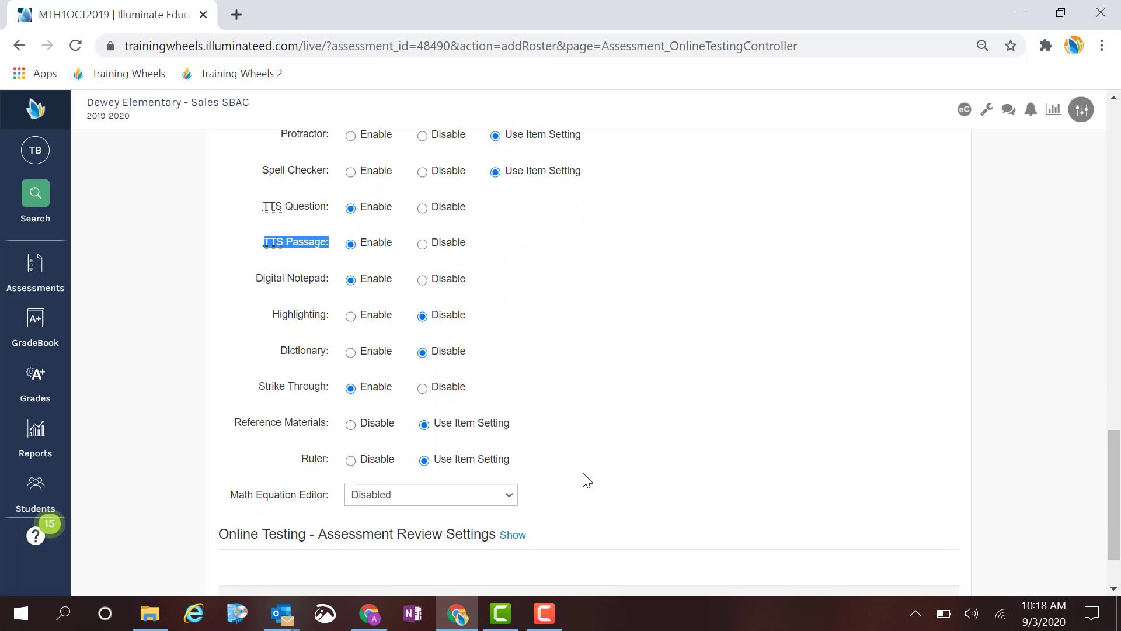
scroll(587, 479, down, 1)
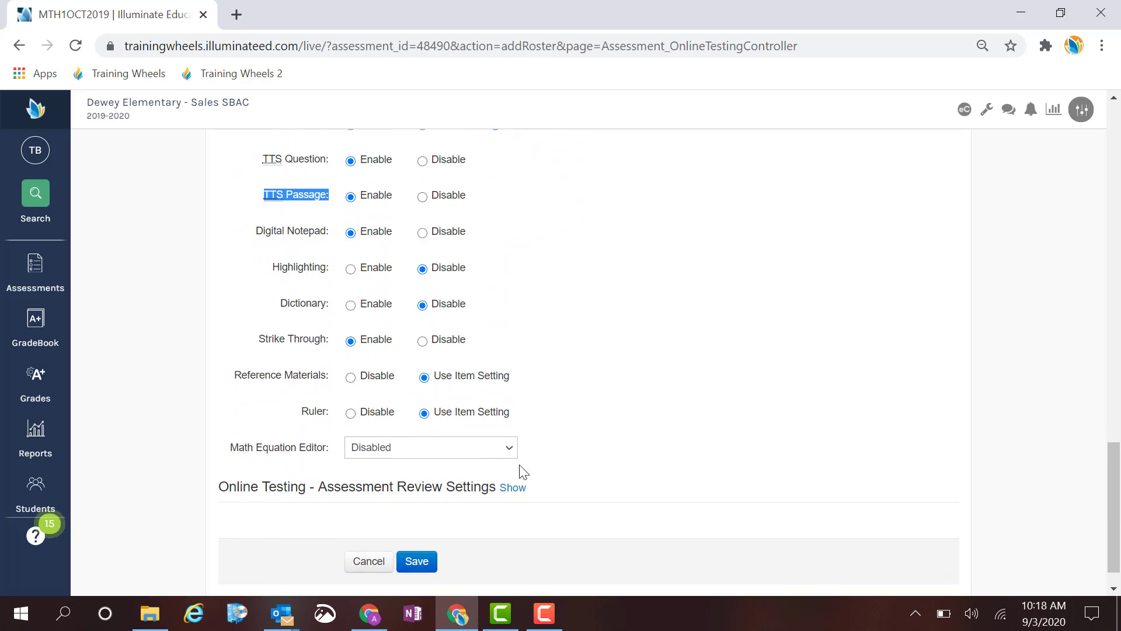
click(509, 449)
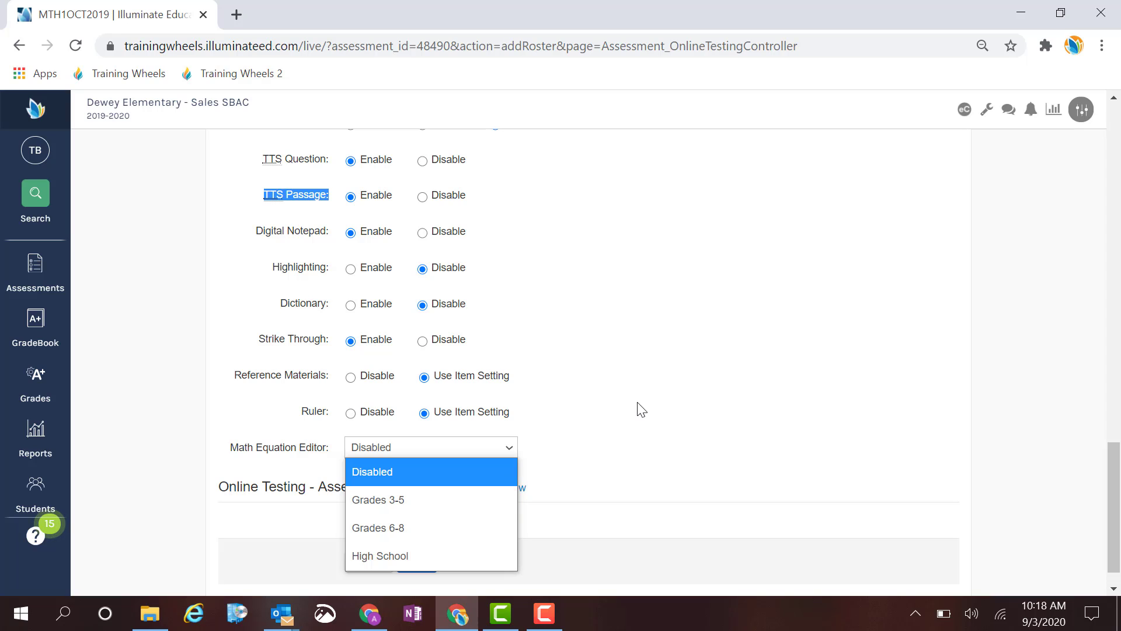
click(660, 406)
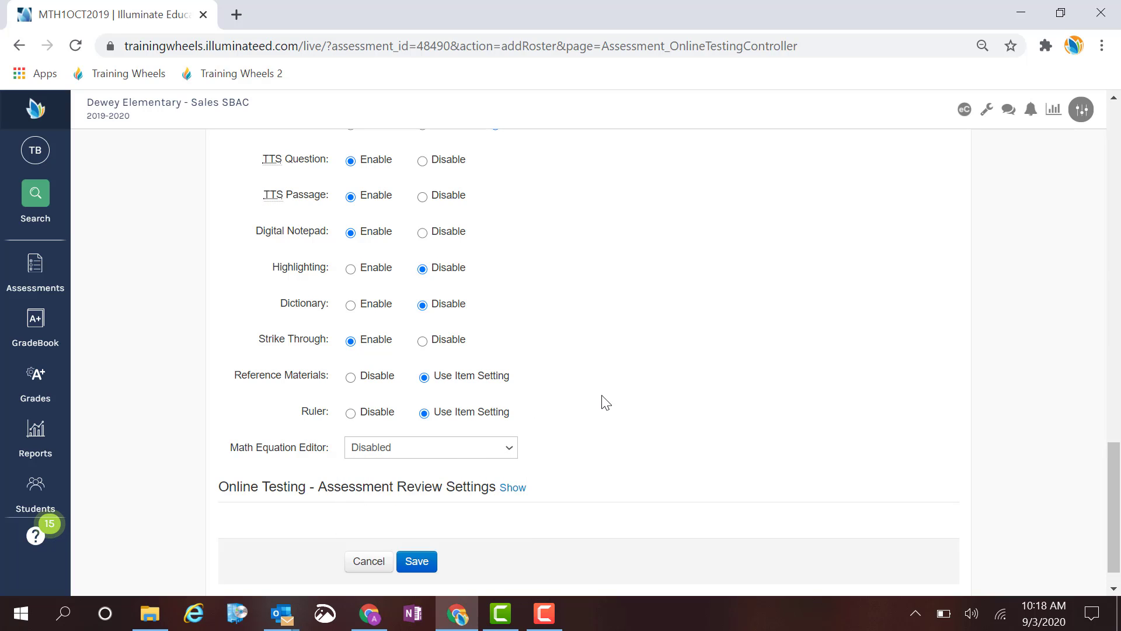
Expand the Assessment Review Settings section and set View assessment and teacher feedback to Yes.
scroll(603, 402, down, 1)
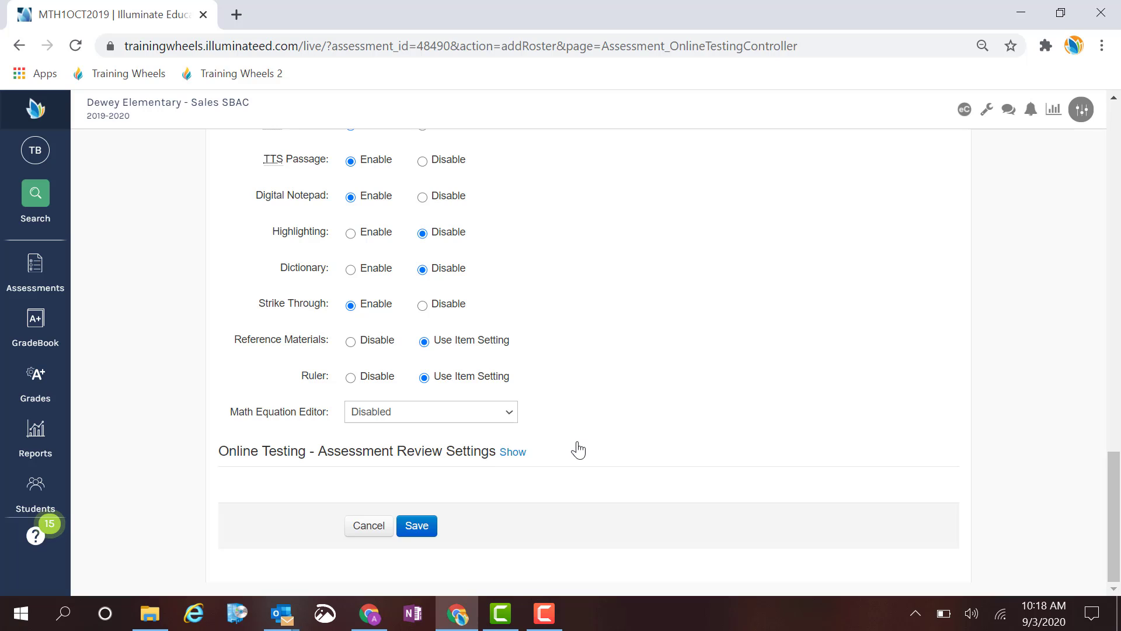
click(514, 453)
scroll(677, 396, down, 1)
scroll(679, 396, down, 1)
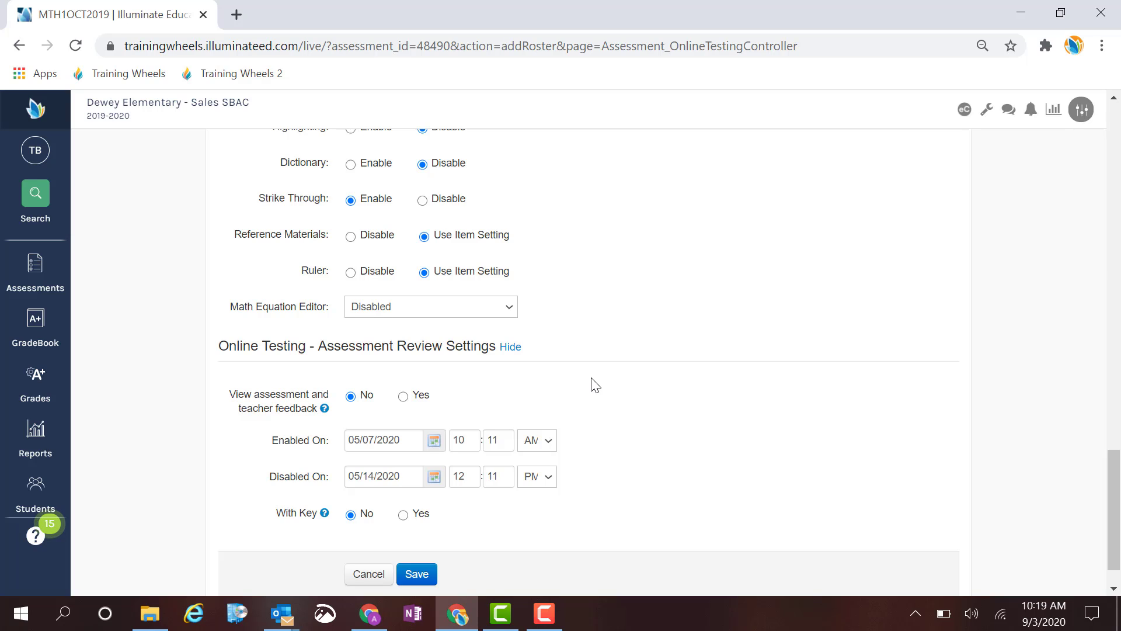
click(403, 397)
Set both the Enabled On and Disabled On dates of the assessment review to 05/13/2020.
click(374, 441)
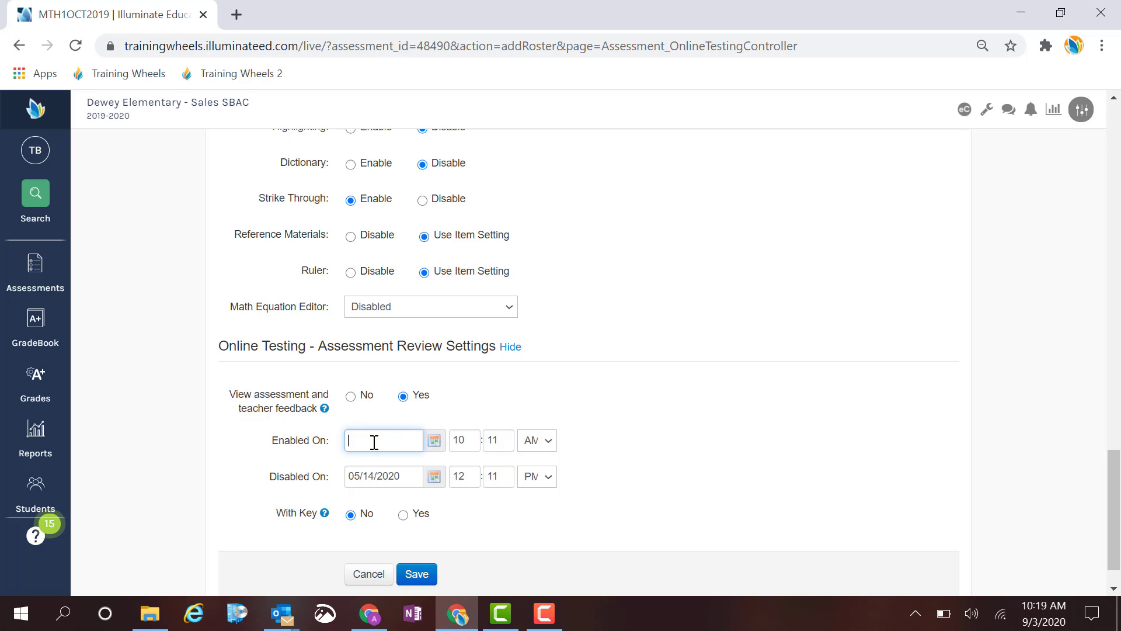
click(436, 442)
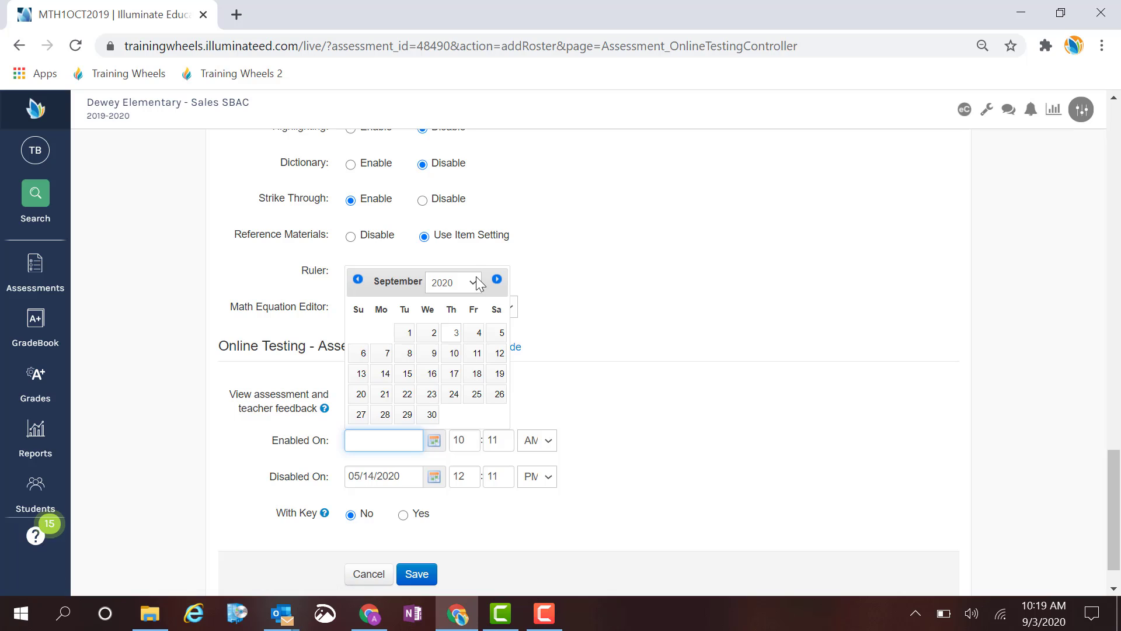
click(358, 280)
click(358, 280)
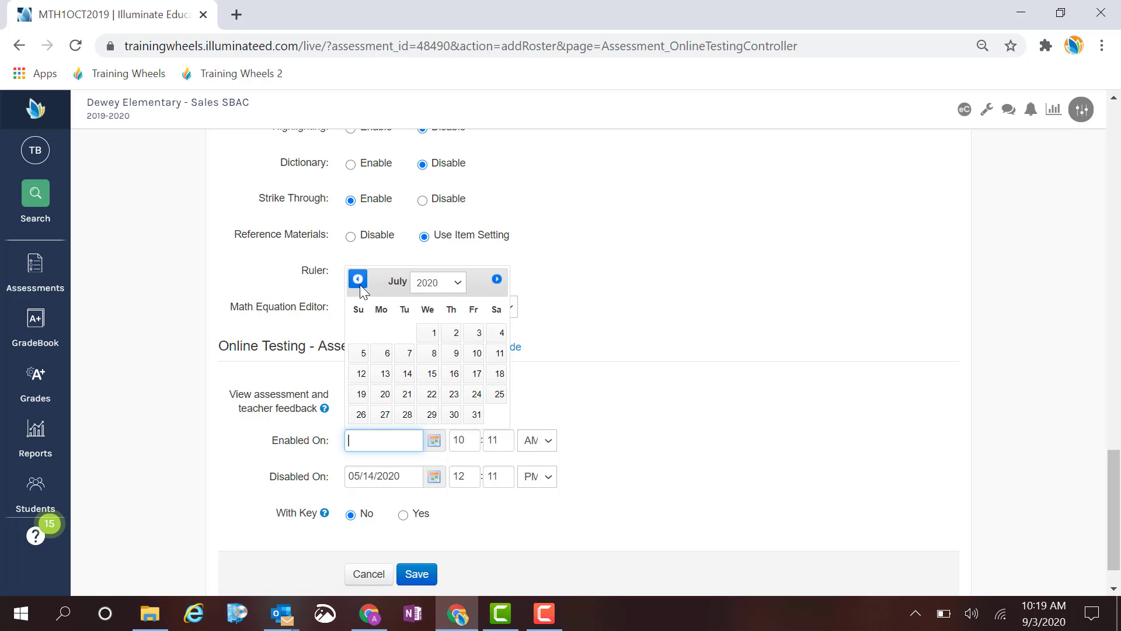
click(359, 285)
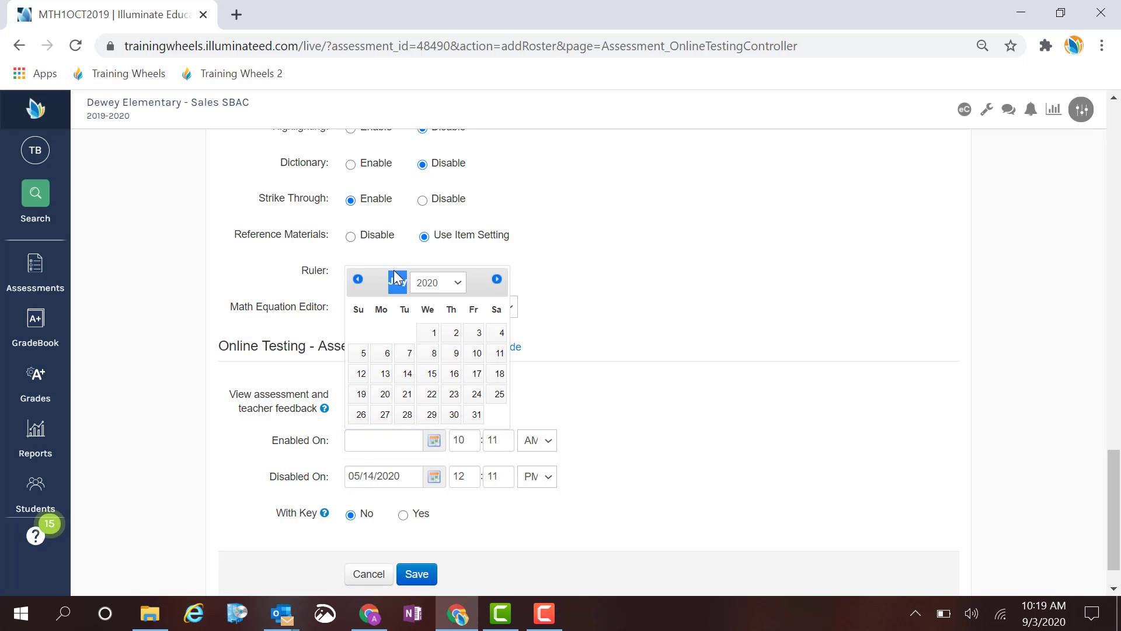
click(358, 280)
click(358, 280)
click(358, 279)
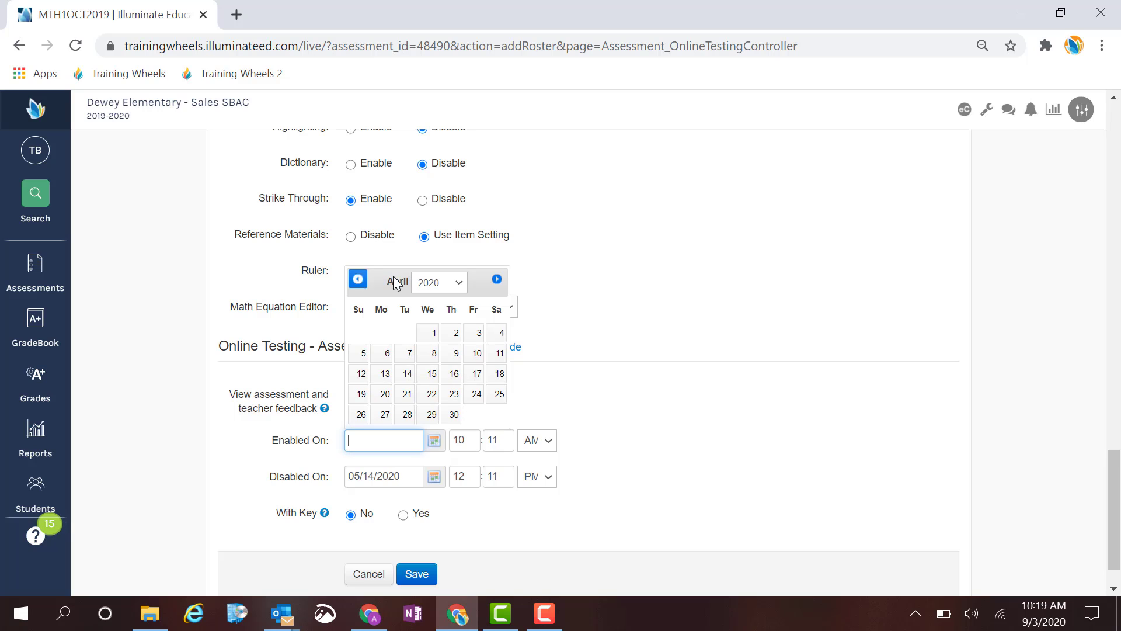
click(496, 279)
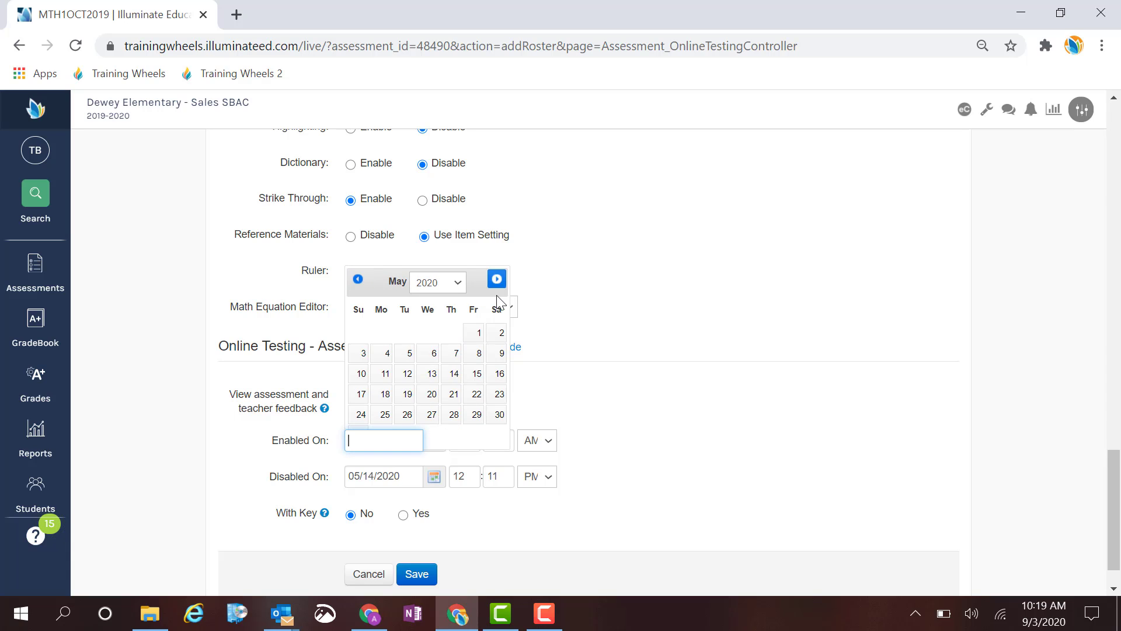
click(427, 375)
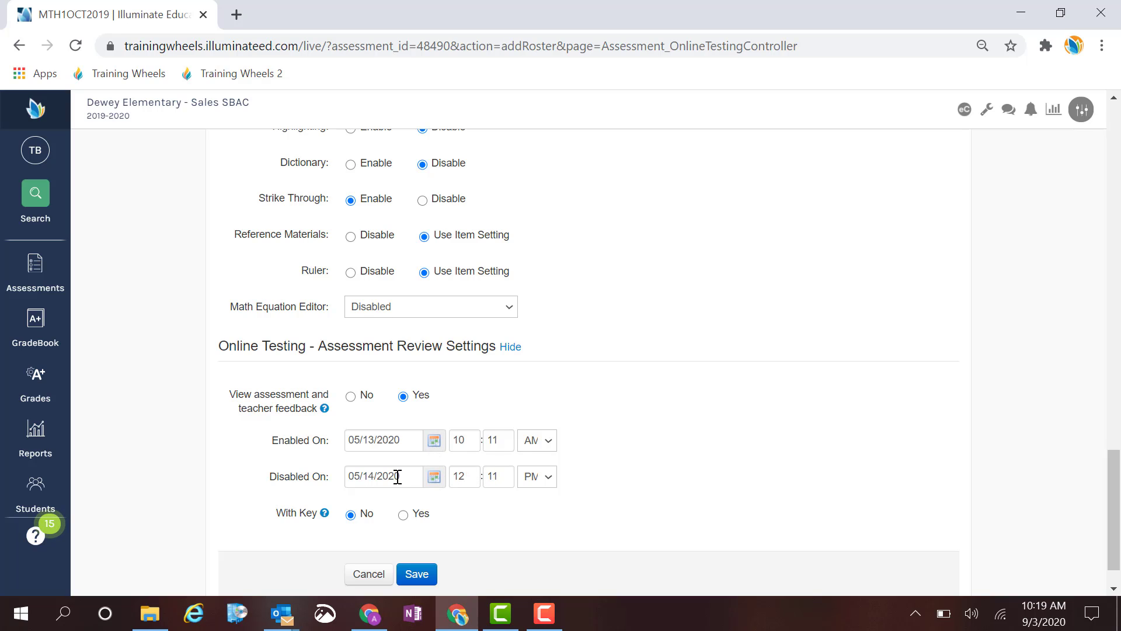
click(432, 477)
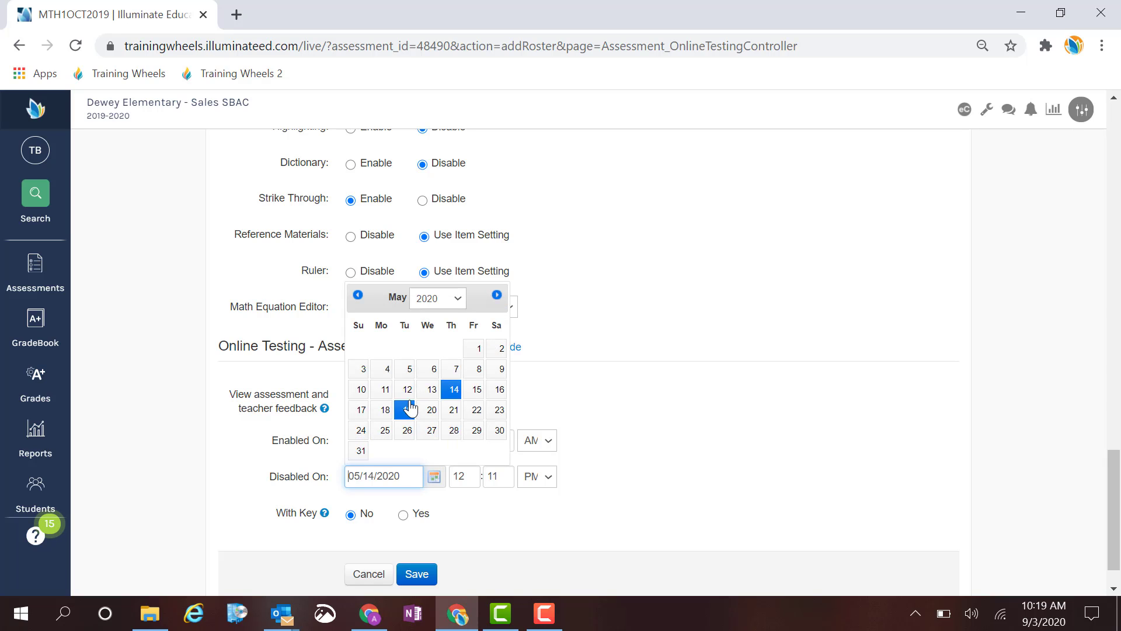
click(431, 390)
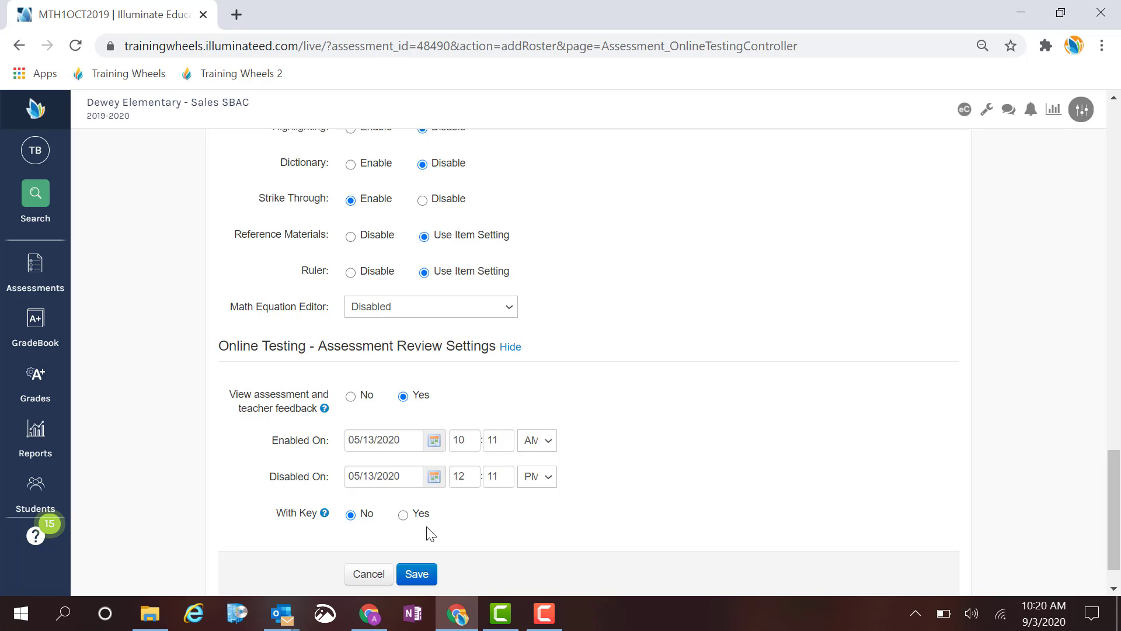
Set With Key to Yes for the assessment review and save the administration.
click(401, 516)
click(350, 516)
click(403, 514)
scroll(613, 467, down, 1)
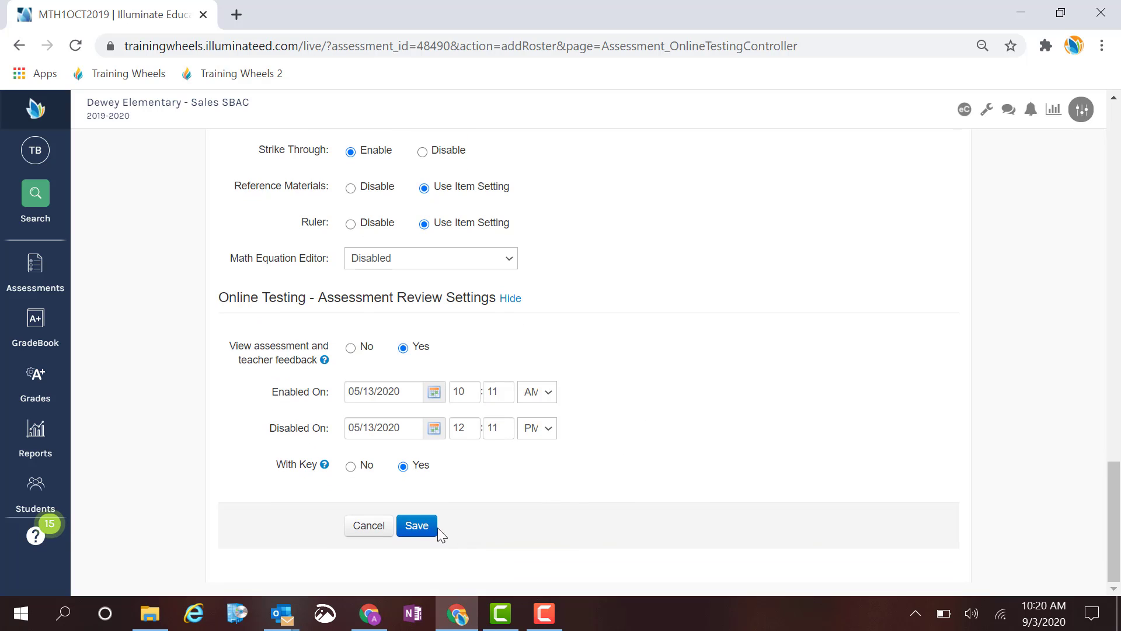
click(421, 529)
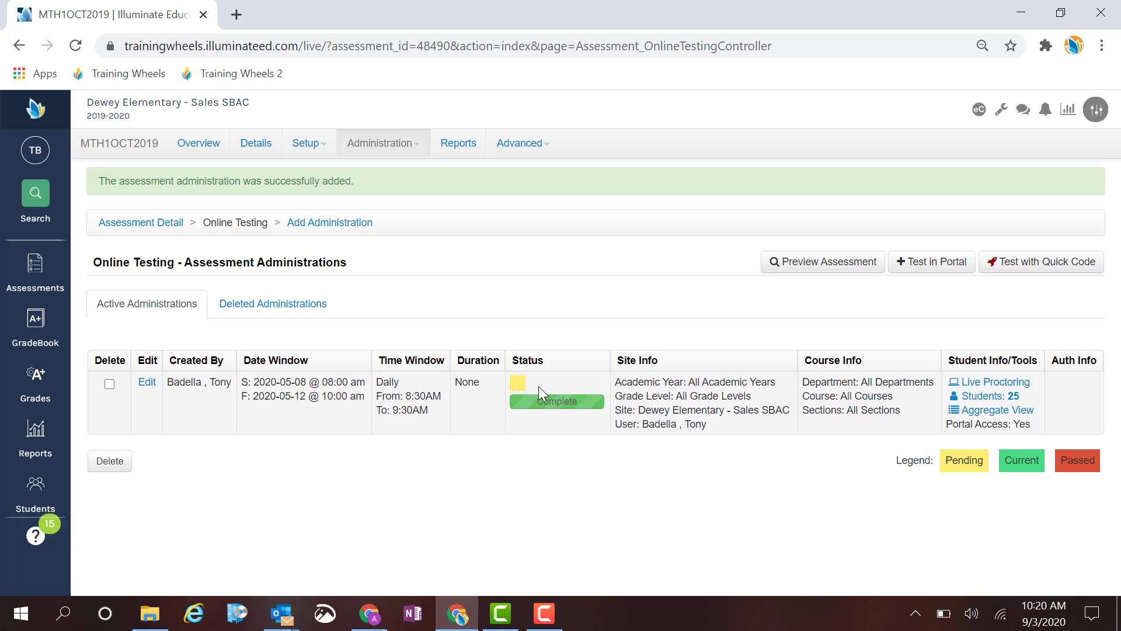
drag(909, 459, 1115, 474)
click(825, 481)
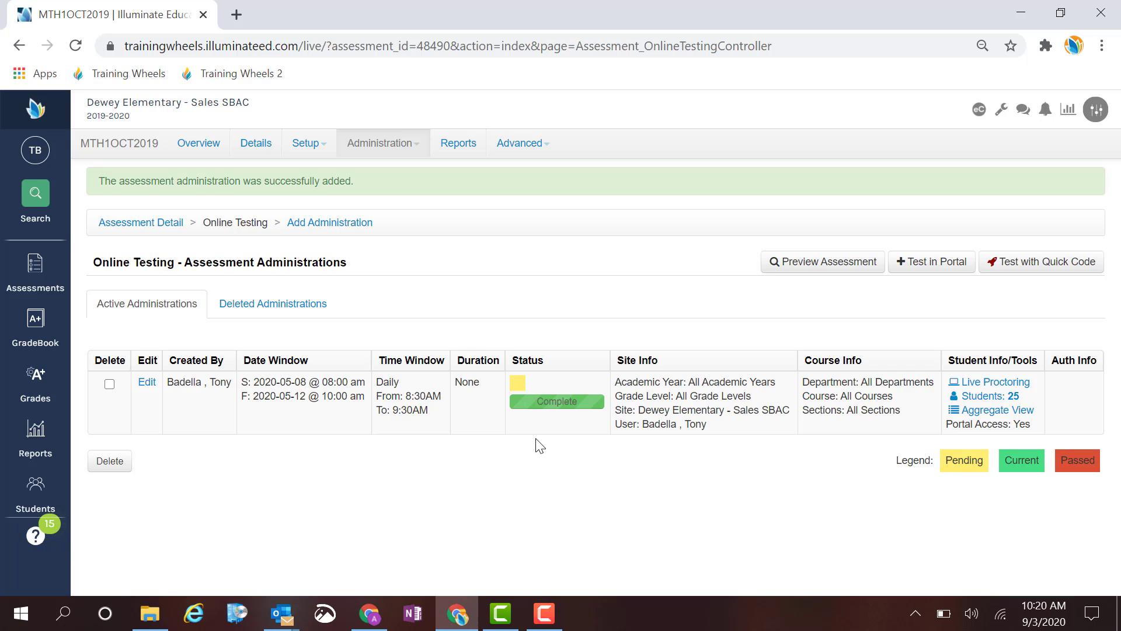